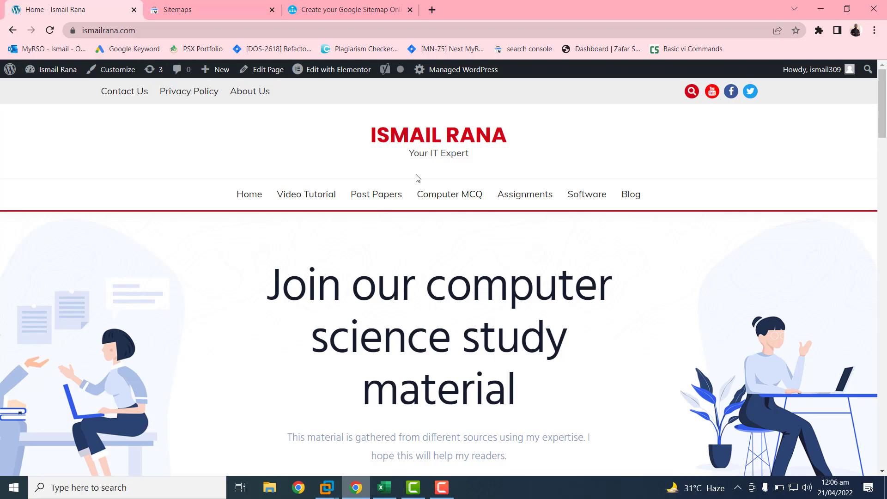
Go from the site's homepage to the WordPress admin Dashboard and scroll through it.
{"action": "left_click", "coordinate": [255, 5]}
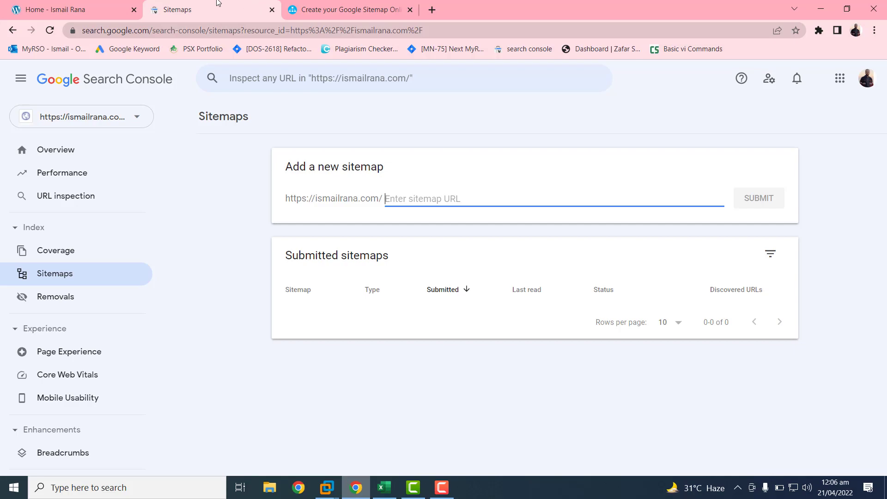
{"action": "left_click", "coordinate": [99, 3]}
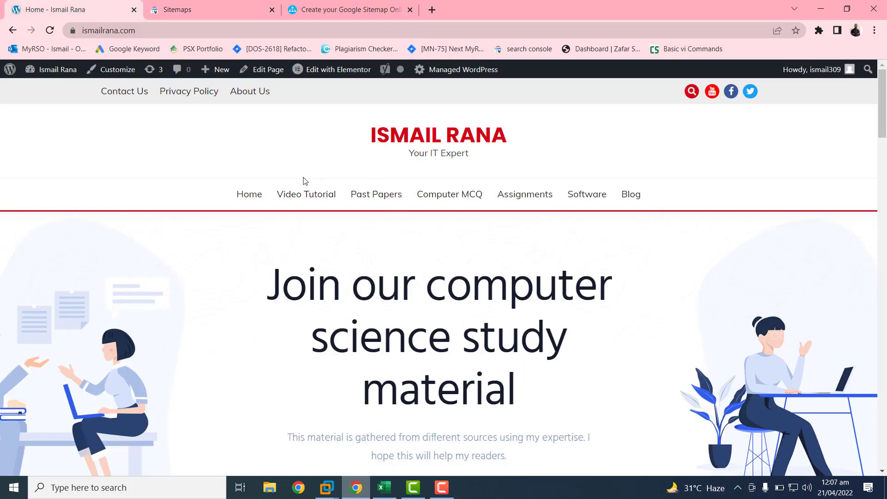
{"action": "mouse_move", "coordinate": [57, 72]}
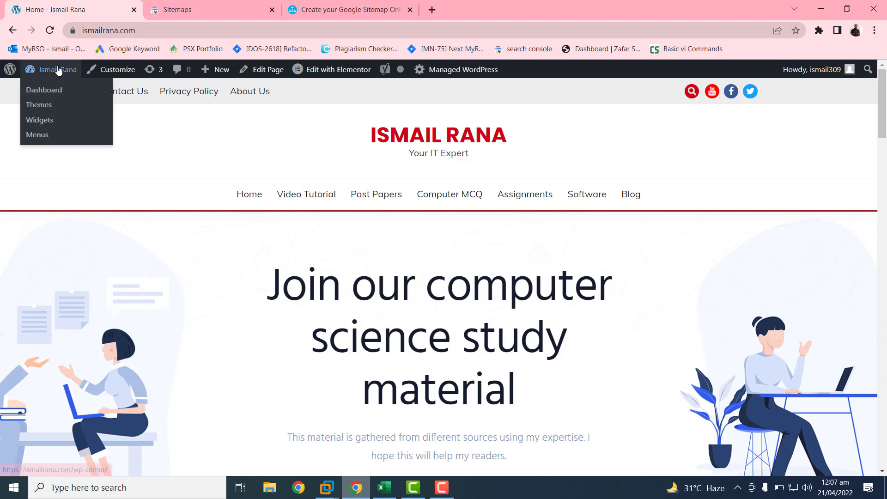
{"action": "left_click", "coordinate": [54, 89]}
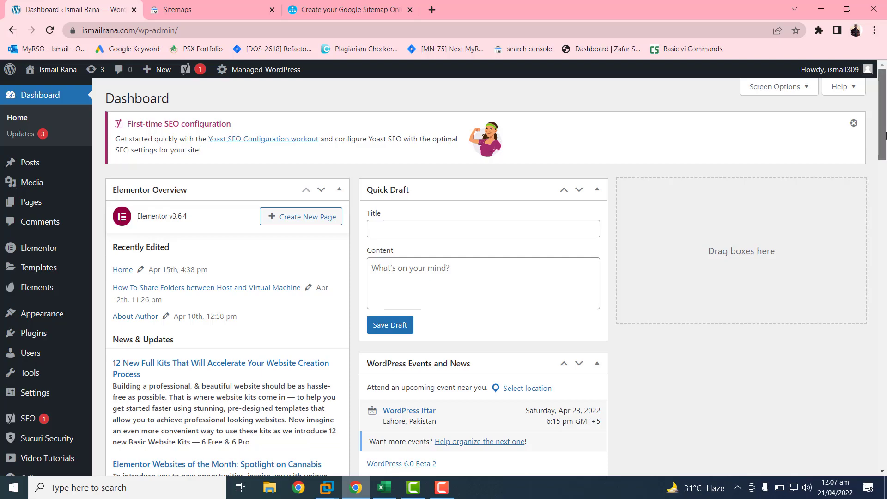
{"action": "left_click_drag", "start_coordinate": [885, 134], "coordinate": [885, 185]}
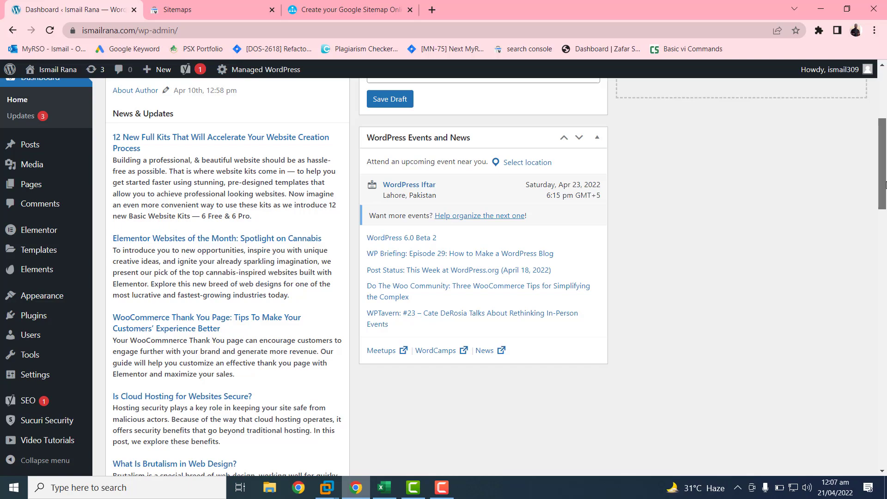
{"action": "left_click_drag", "start_coordinate": [885, 185], "coordinate": [885, 199]}
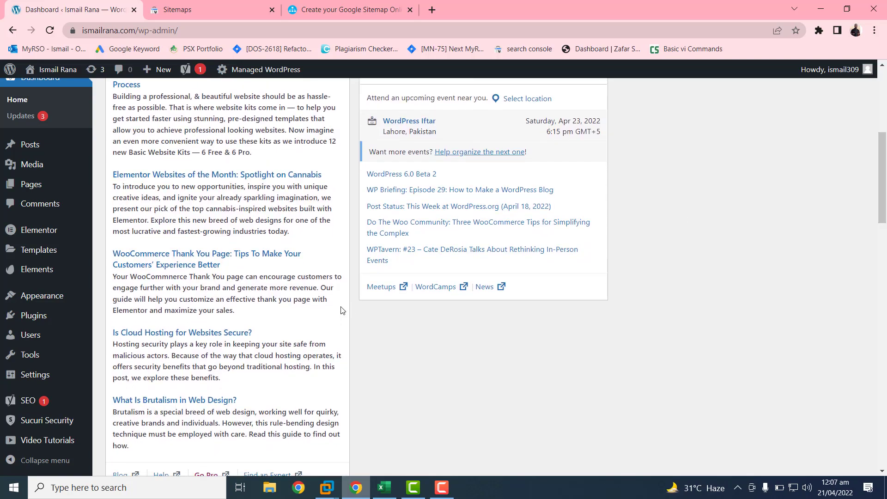
{"action": "mouse_move", "coordinate": [28, 402]}
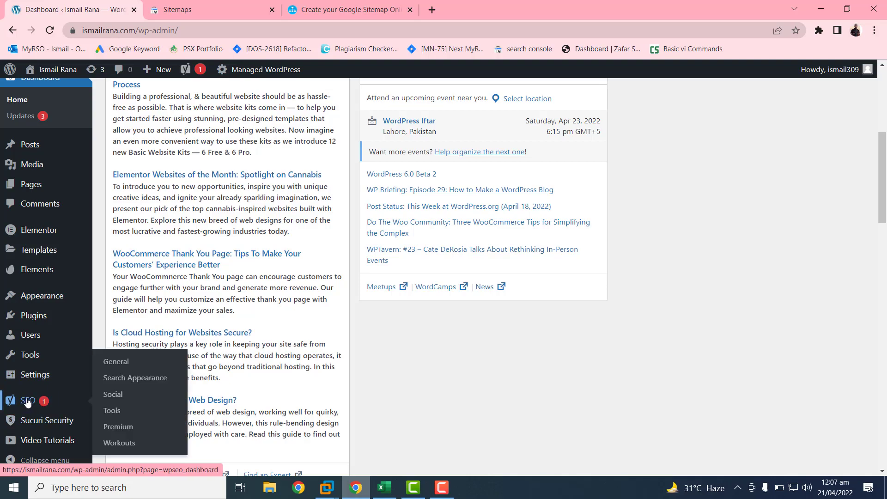
On Yoast SEO's Features tab, toggle XML sitemaps off and back on, then show its help text.
{"action": "left_click", "coordinate": [27, 401]}
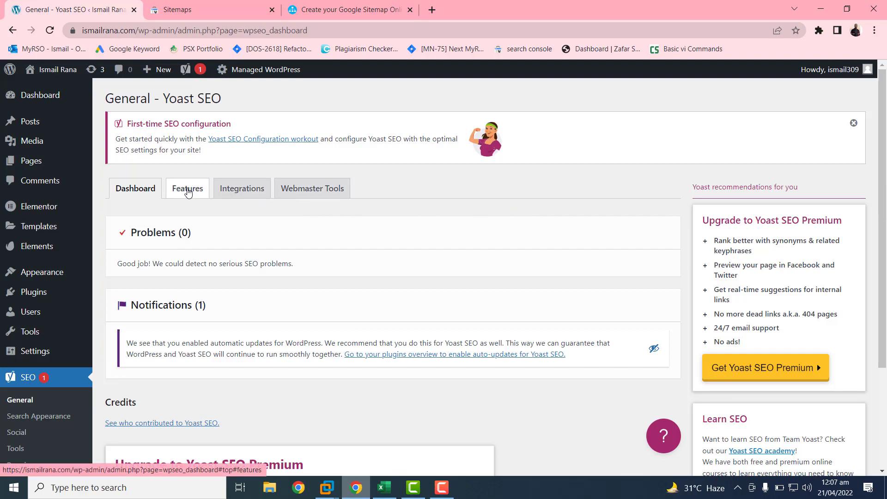
{"action": "left_click", "coordinate": [188, 193]}
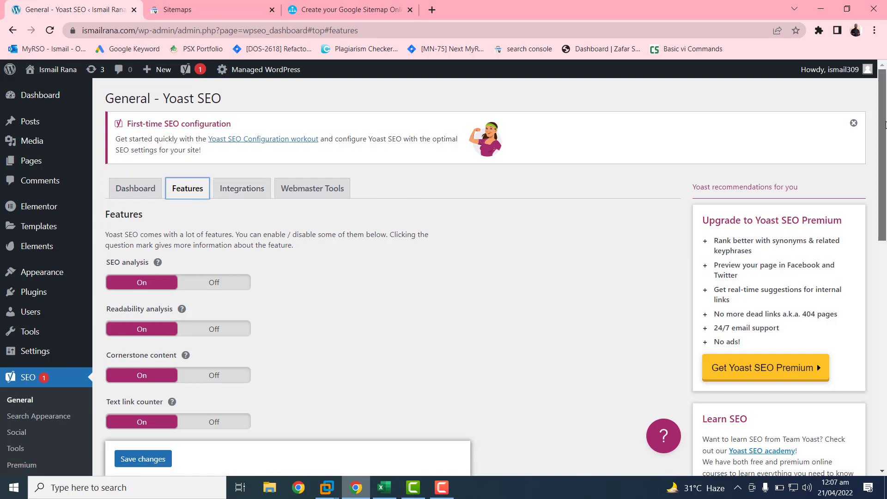
{"action": "left_click_drag", "start_coordinate": [885, 125], "coordinate": [885, 252]}
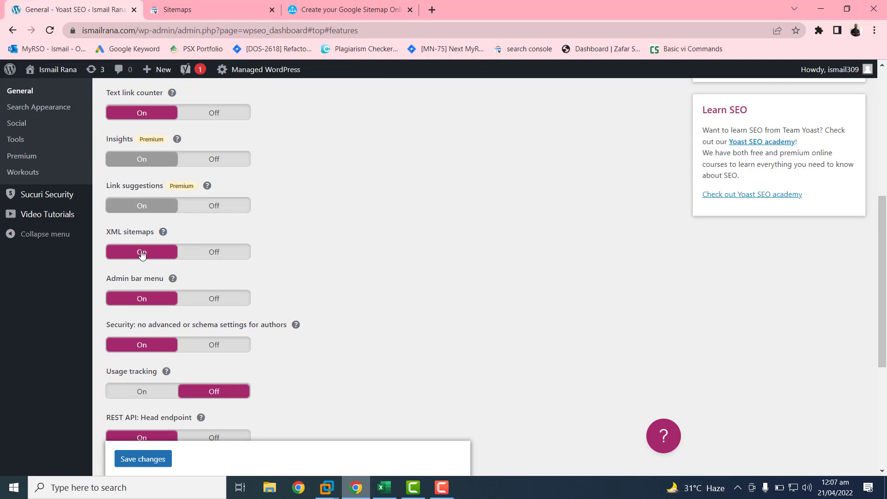
{"action": "left_click", "coordinate": [220, 253]}
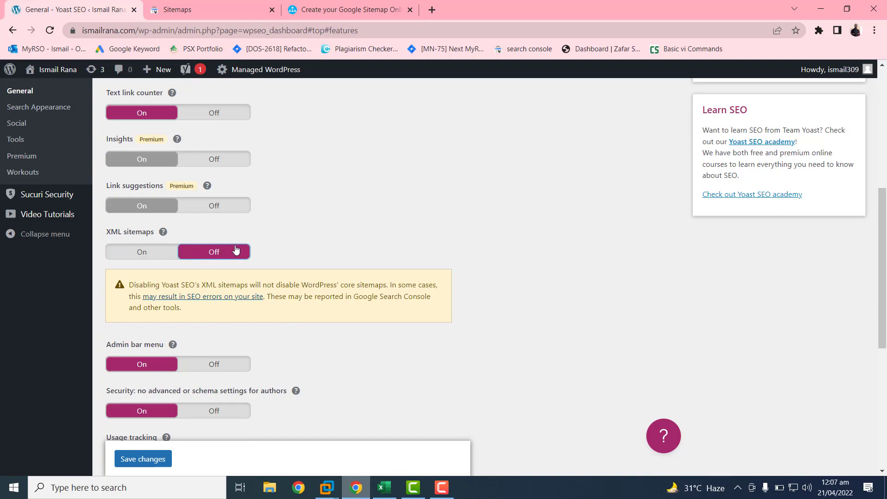
{"action": "left_click", "coordinate": [148, 254]}
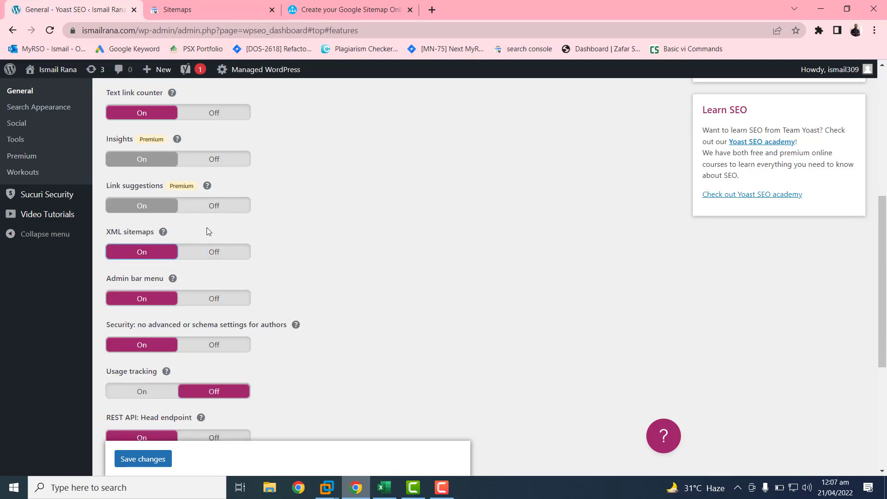
{"action": "left_click", "coordinate": [165, 232]}
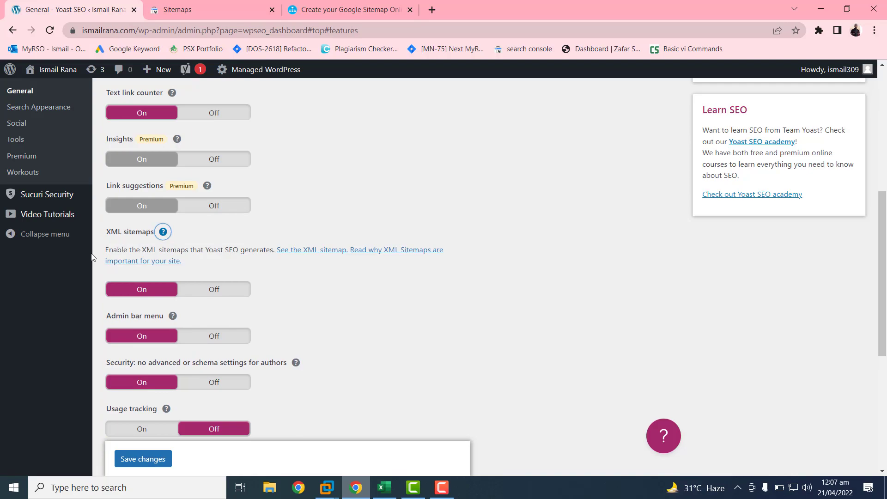
Open the Yoast-generated XML sitemap index listing 8 sitemaps.
{"action": "left_click", "coordinate": [291, 255]}
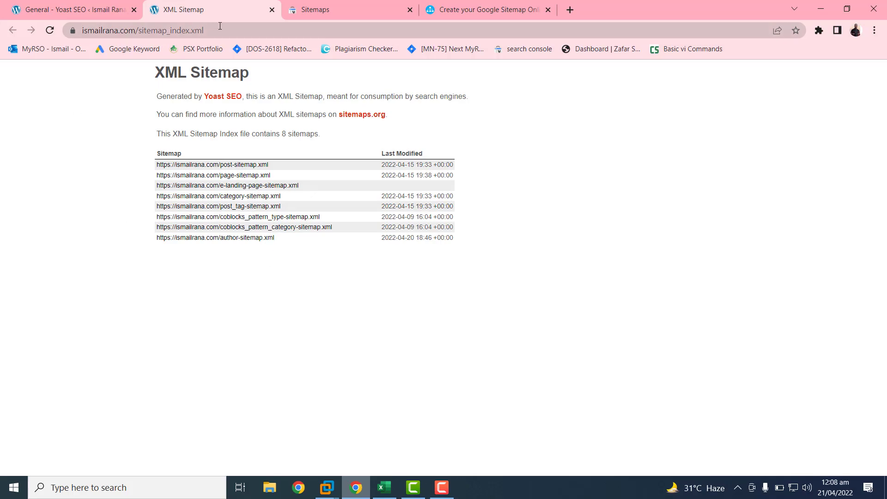
{"action": "left_click_drag", "start_coordinate": [219, 30], "coordinate": [139, 28]}
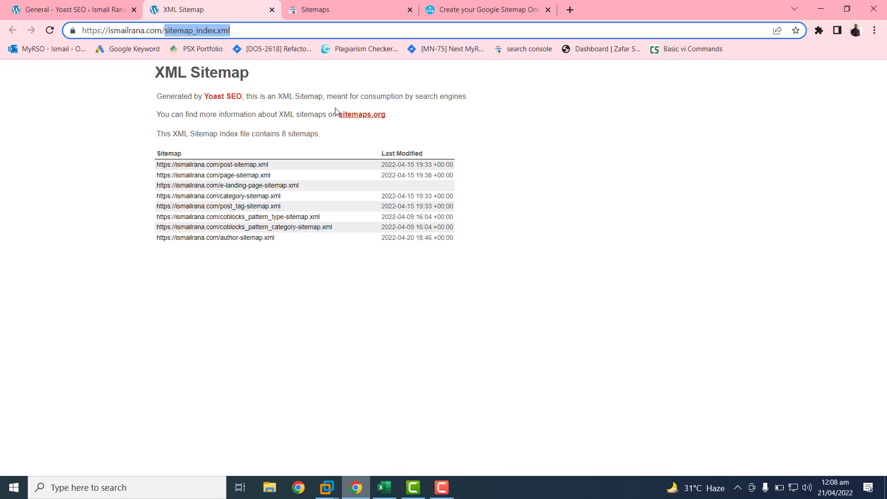
{"action": "left_click", "coordinate": [538, 207]}
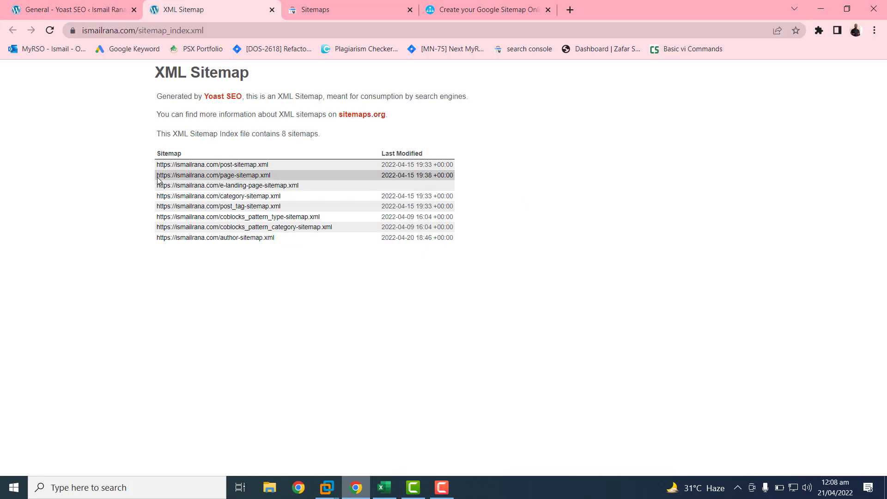
Copy the page-sitemap.xml link address, then select sitemap_index.xml in the page address.
{"action": "right_click", "coordinate": [232, 177]}
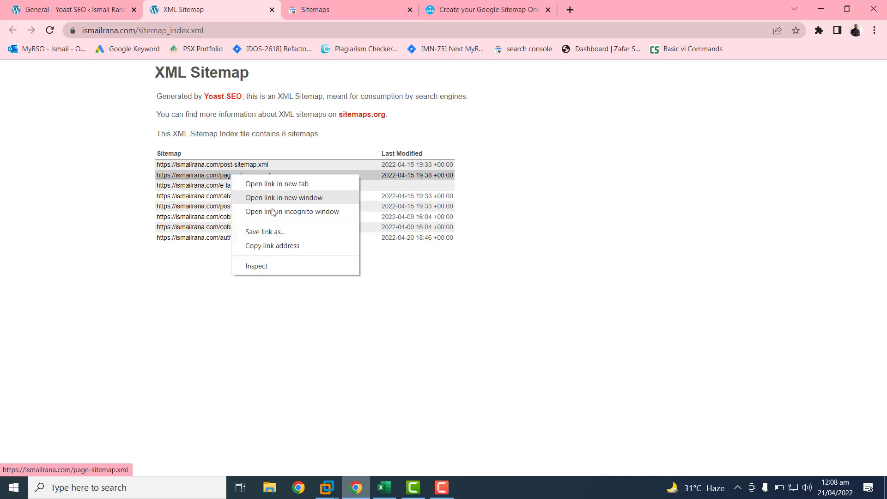
{"action": "left_click", "coordinate": [271, 246]}
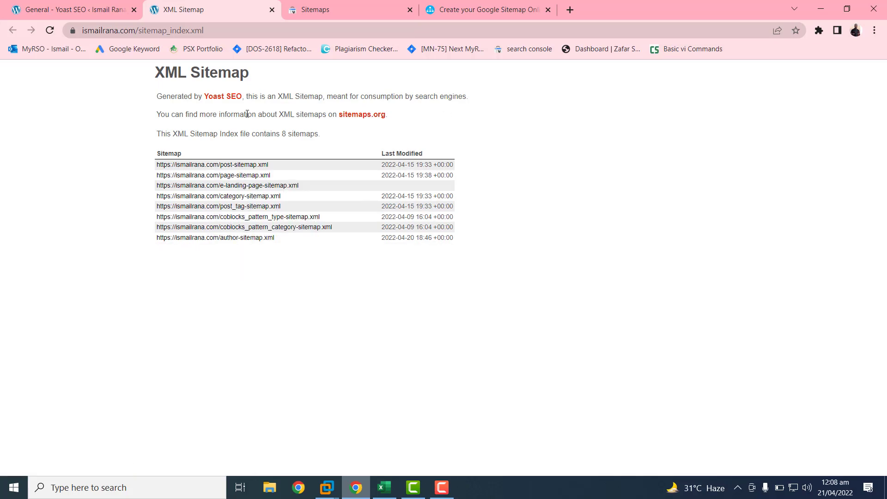
{"action": "left_click", "coordinate": [338, 30]}
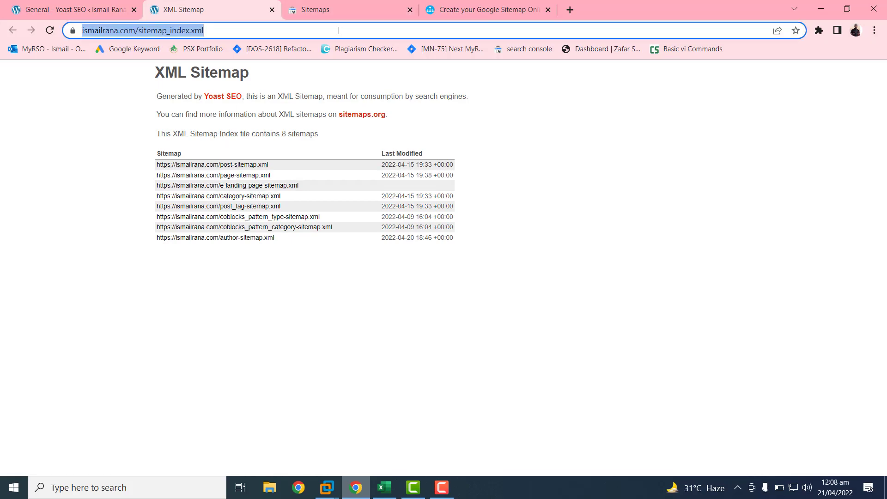
{"action": "left_click", "coordinate": [234, 34]}
{"action": "left_click_drag", "start_coordinate": [249, 31], "coordinate": [166, 31]}
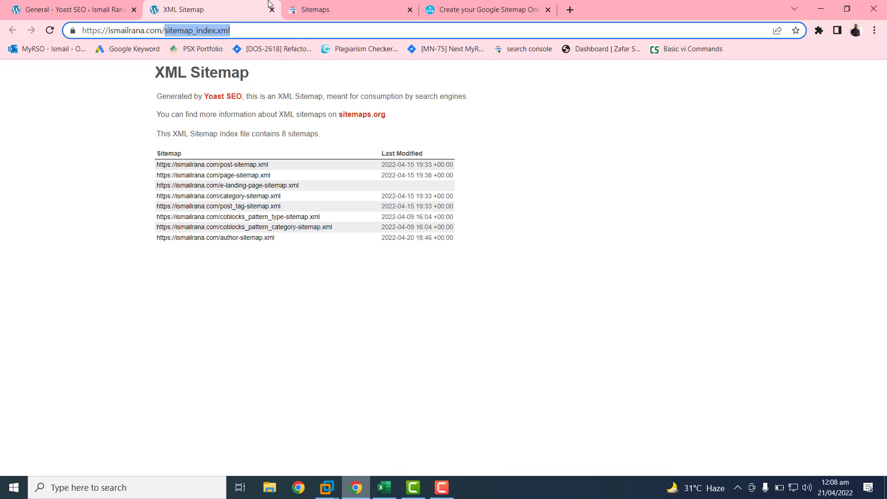
Paste sitemap_index.xml into Add a new sitemap, submit it, and dismiss the confirmation.
{"action": "left_click", "coordinate": [343, 4]}
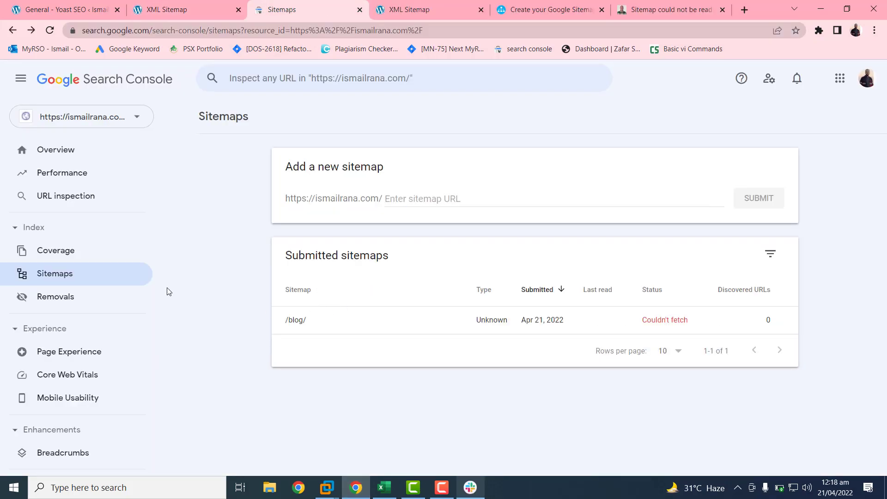
{"action": "left_click", "coordinate": [423, 198]}
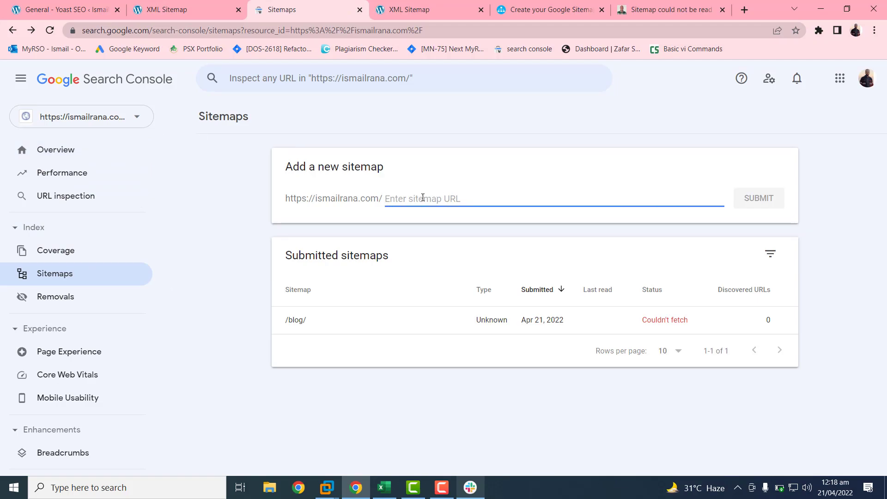
{"action": "key", "text": "ctrl+v"}
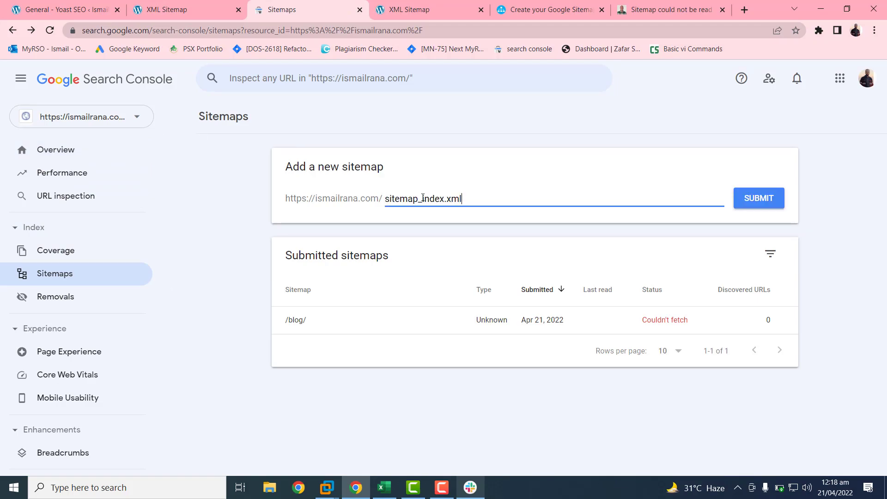
{"action": "left_click", "coordinate": [757, 206]}
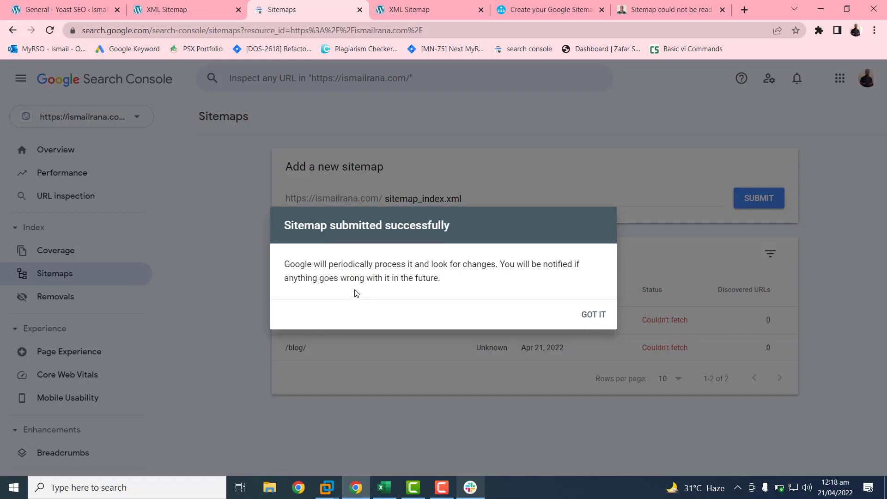
{"action": "left_click", "coordinate": [589, 318]}
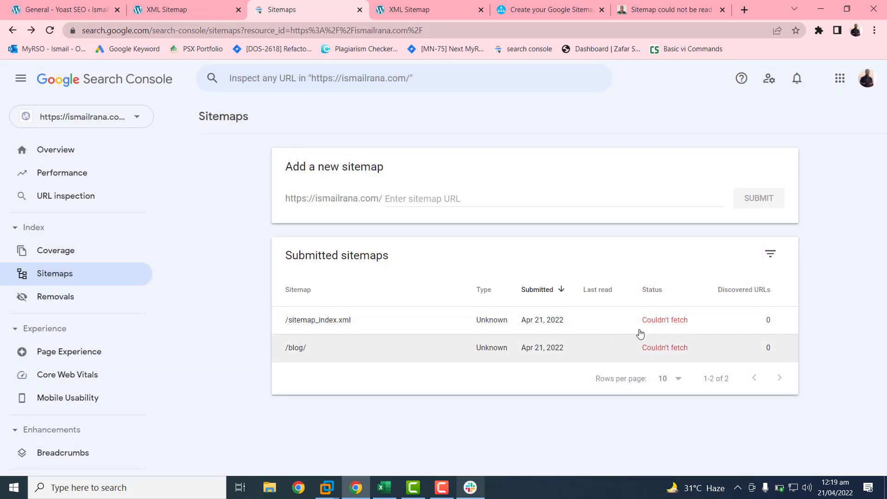
Open the sitemap_index.xml entry's details and select the sitemap index's full URL.
{"action": "left_click", "coordinate": [664, 323]}
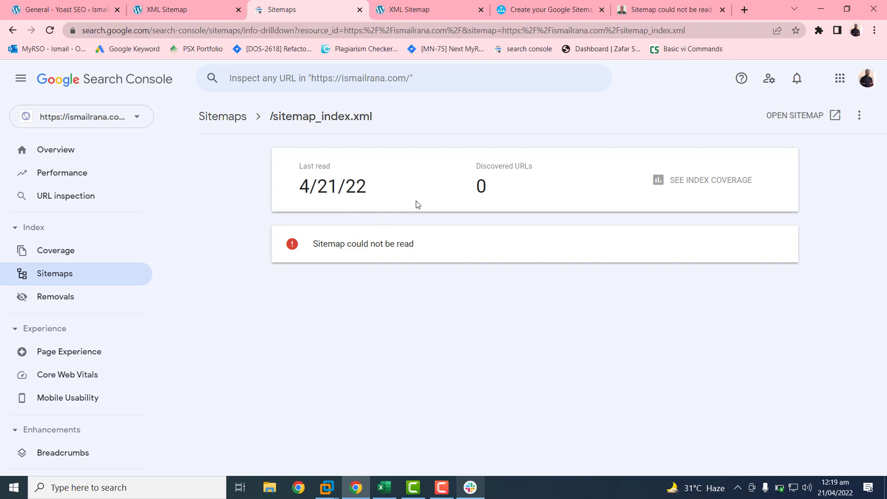
{"action": "left_click", "coordinate": [93, 197]}
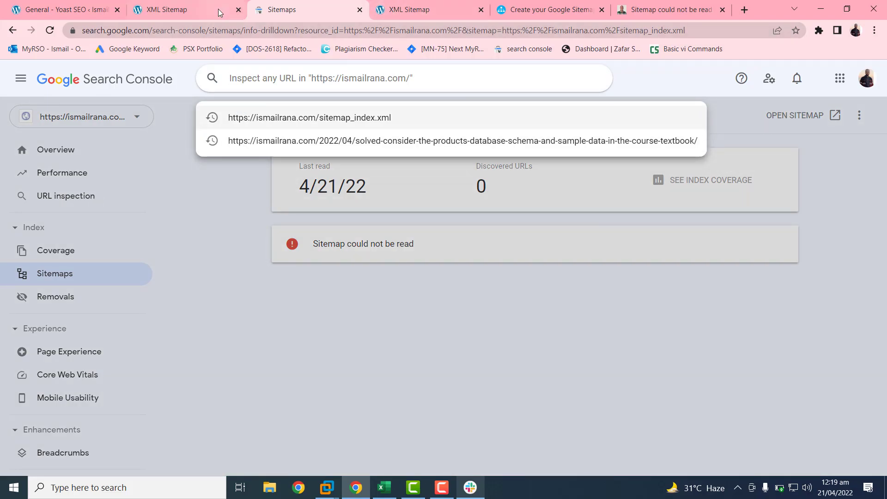
{"action": "left_click", "coordinate": [206, 4]}
{"action": "left_click_drag", "start_coordinate": [230, 30], "coordinate": [81, 39]}
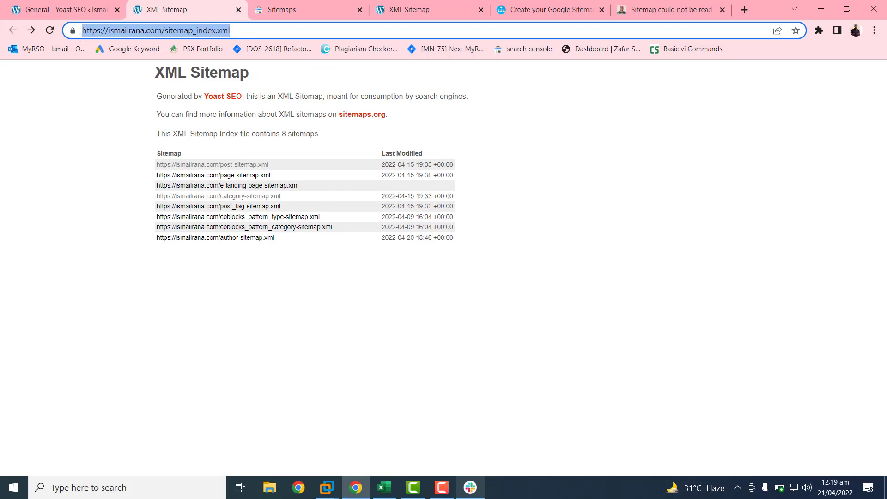
Run URL Inspection on the sitemap_index.xml URL and review its coverage details.
{"action": "left_click", "coordinate": [304, 9]}
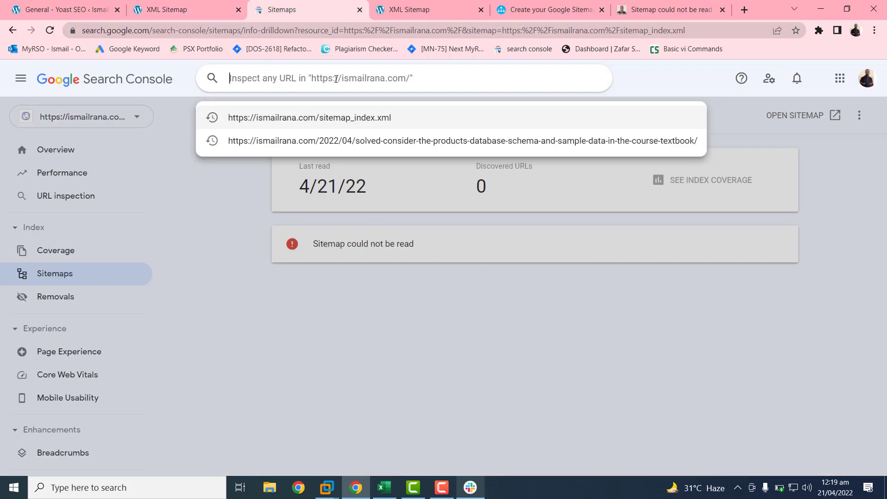
{"action": "key", "text": "ctrl+v"}
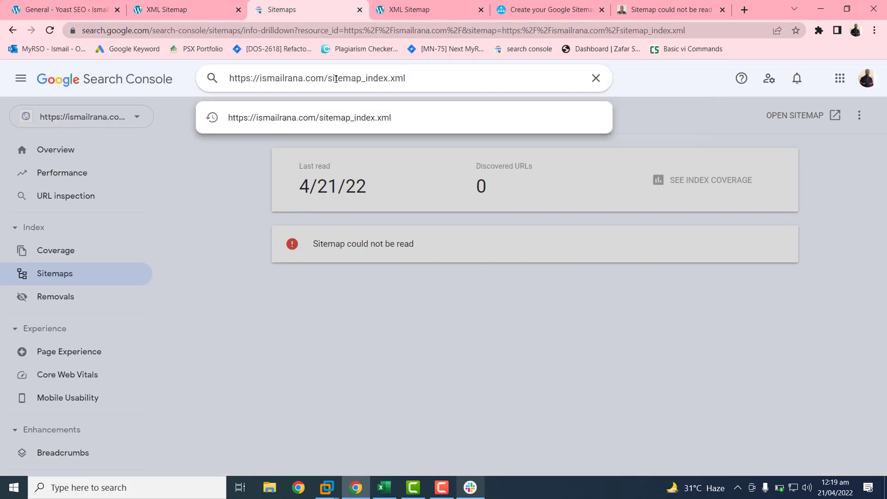
{"action": "key", "text": "Return"}
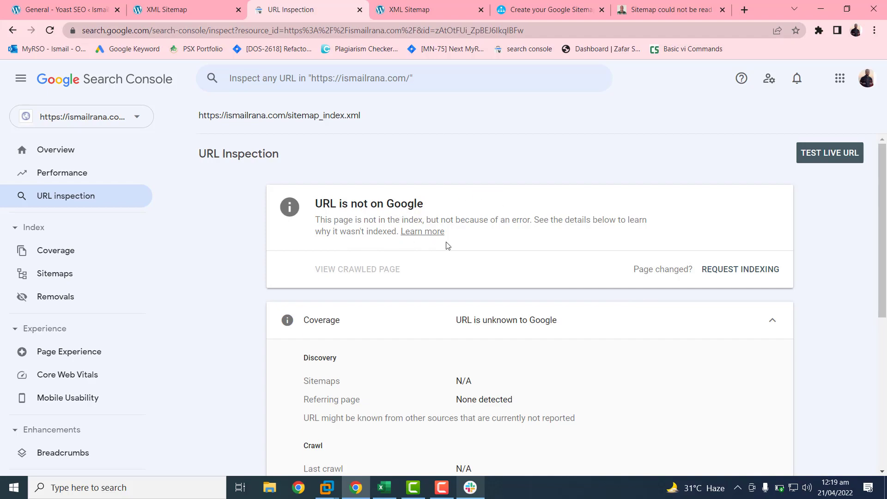
{"action": "scroll", "coordinate": [885, 206], "scroll_direction": "down", "scroll_amount": 3}
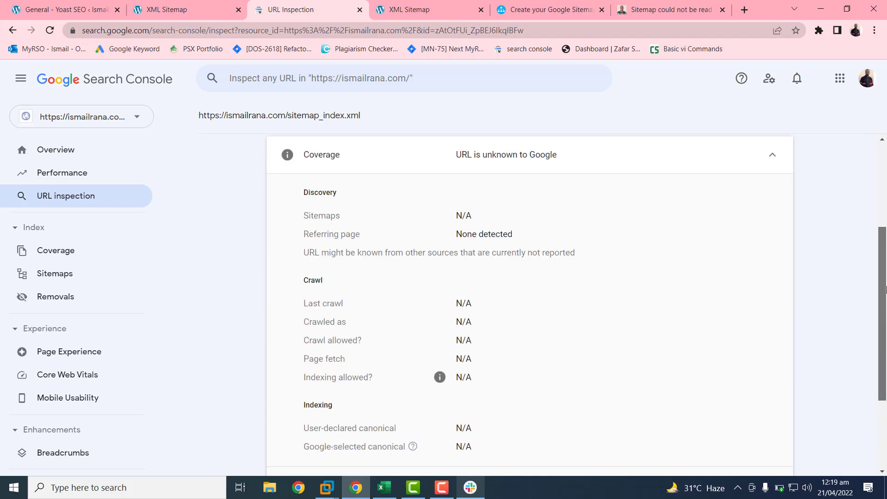
{"action": "scroll", "coordinate": [884, 185], "scroll_direction": "up", "scroll_amount": 3}
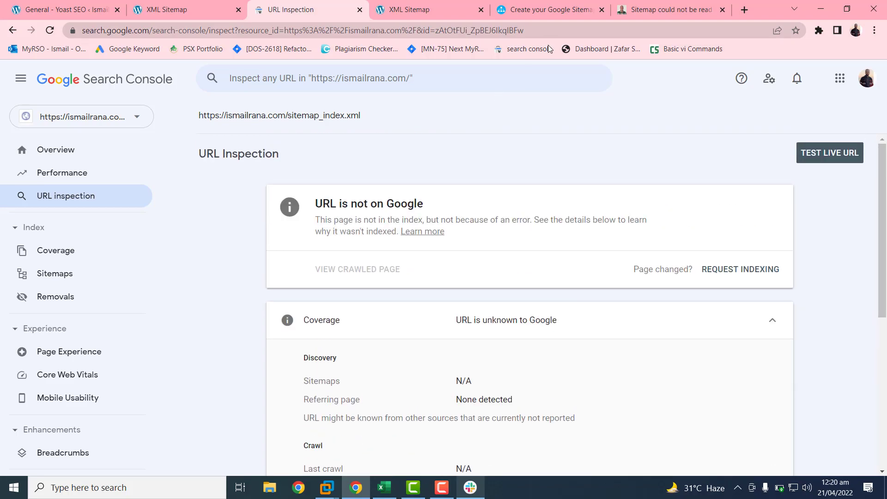
Read the jcchouinard.com article down to 'Status is Pending', then return to the URL Inspection result.
{"action": "left_click", "coordinate": [667, 9]}
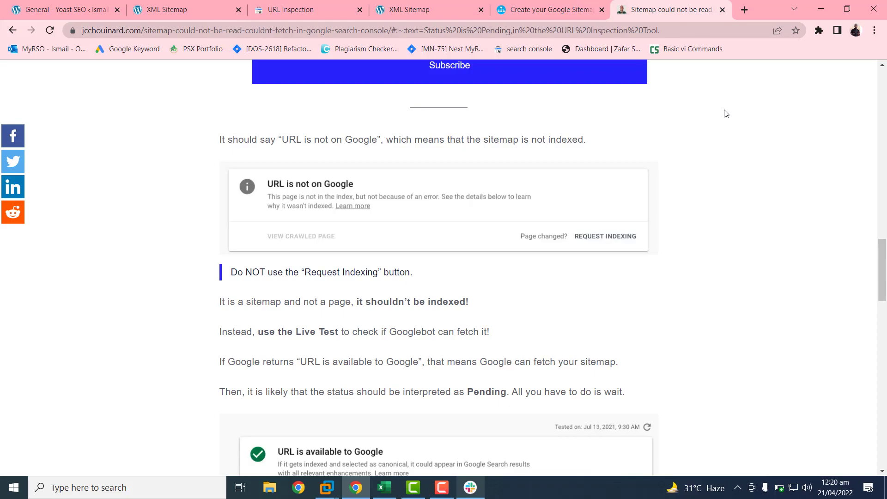
{"action": "left_click_drag", "start_coordinate": [882, 264], "coordinate": [885, 179]}
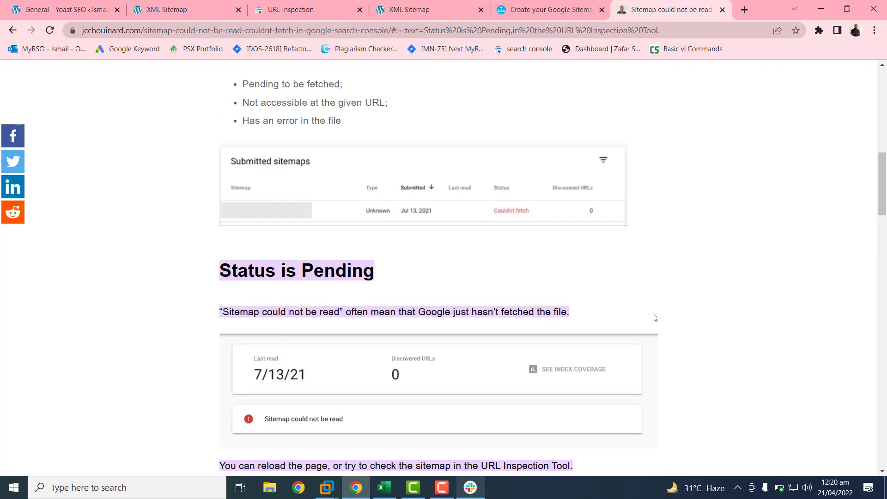
{"action": "left_click_drag", "start_coordinate": [882, 185], "coordinate": [883, 208]}
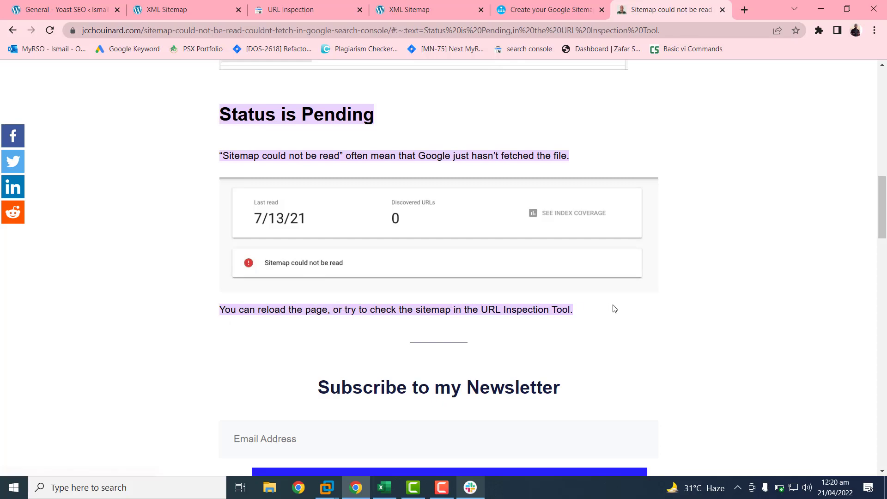
{"action": "left_click_drag", "start_coordinate": [883, 215], "coordinate": [885, 293]}
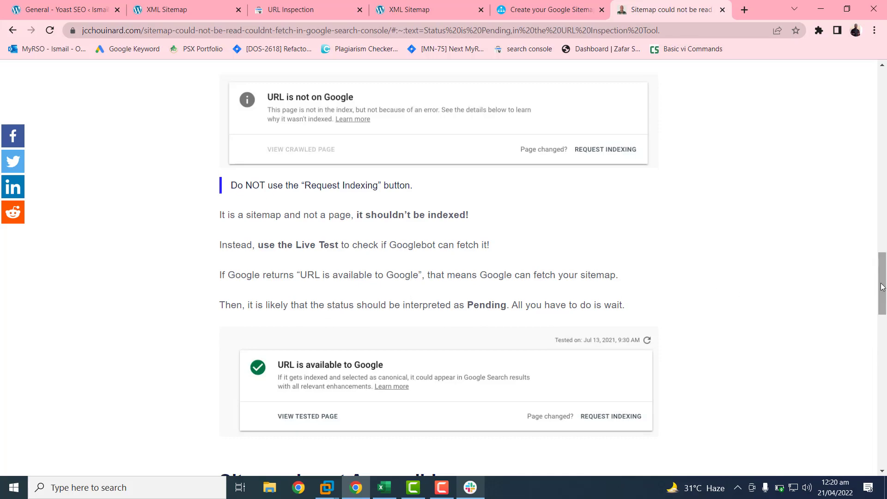
{"action": "left_click_drag", "start_coordinate": [882, 287], "coordinate": [882, 182]}
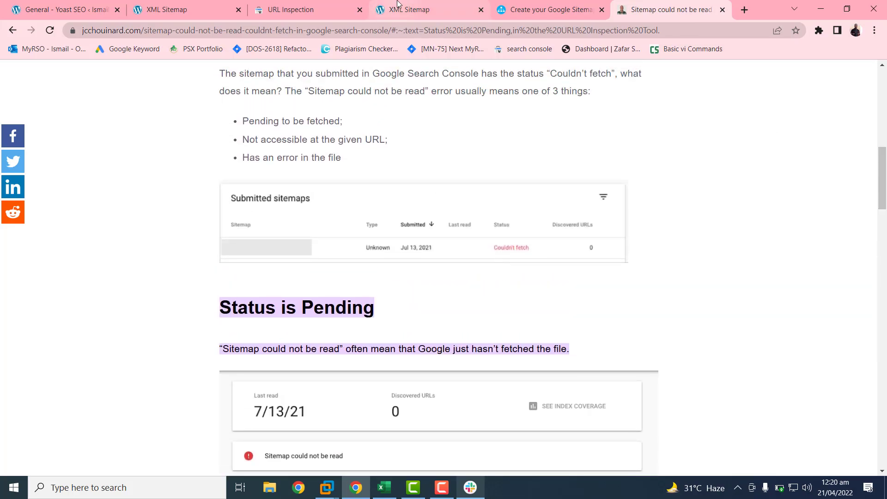
{"action": "left_click", "coordinate": [390, 14]}
{"action": "left_click", "coordinate": [295, 5]}
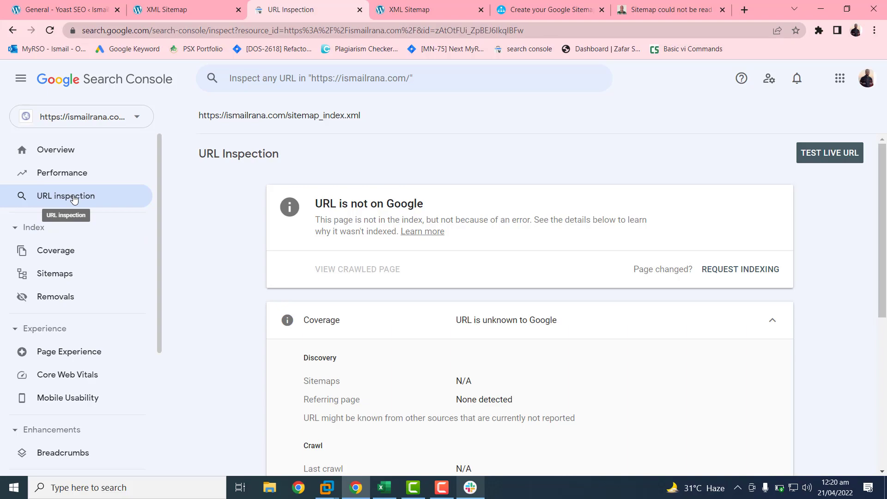
Open the submitted sitemaps list and copy the post-sitemap link from the Yoast index.
{"action": "left_click", "coordinate": [69, 273]}
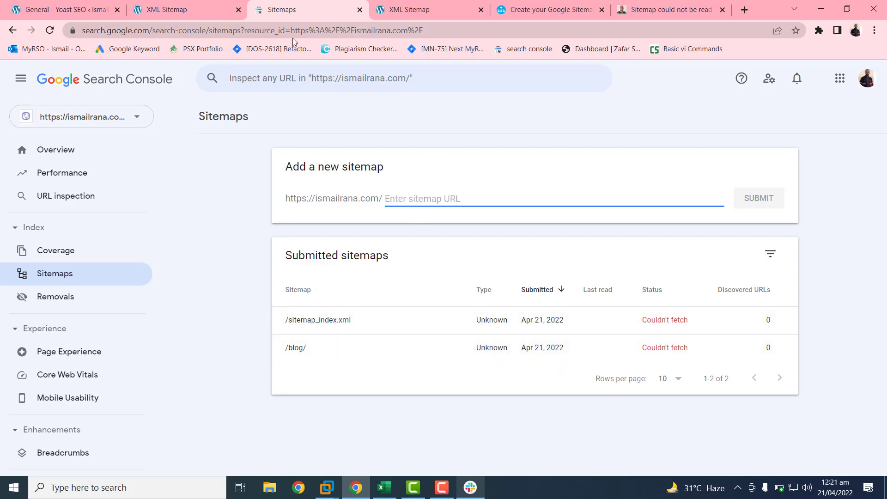
{"action": "left_click", "coordinate": [171, 4]}
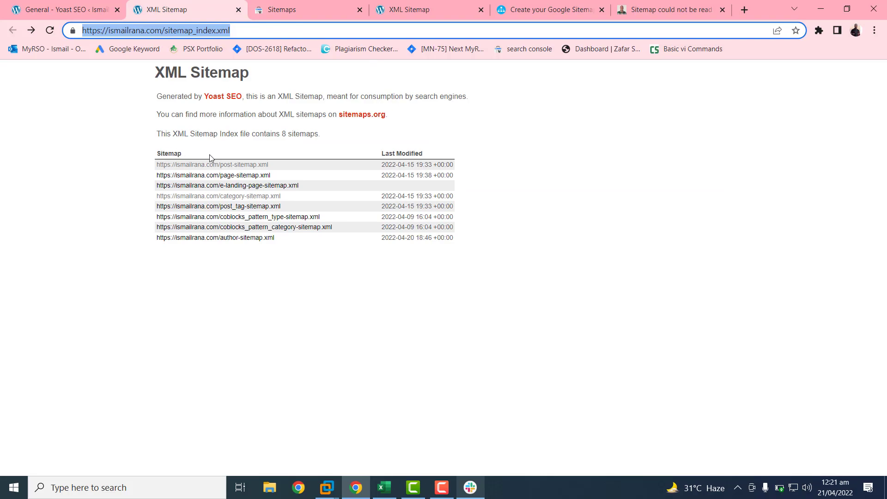
{"action": "right_click", "coordinate": [246, 166]}
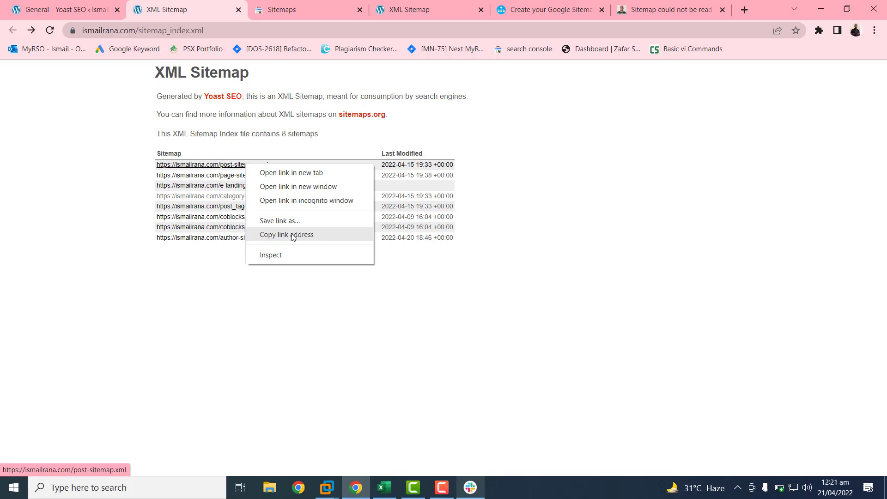
{"action": "left_click", "coordinate": [292, 236]}
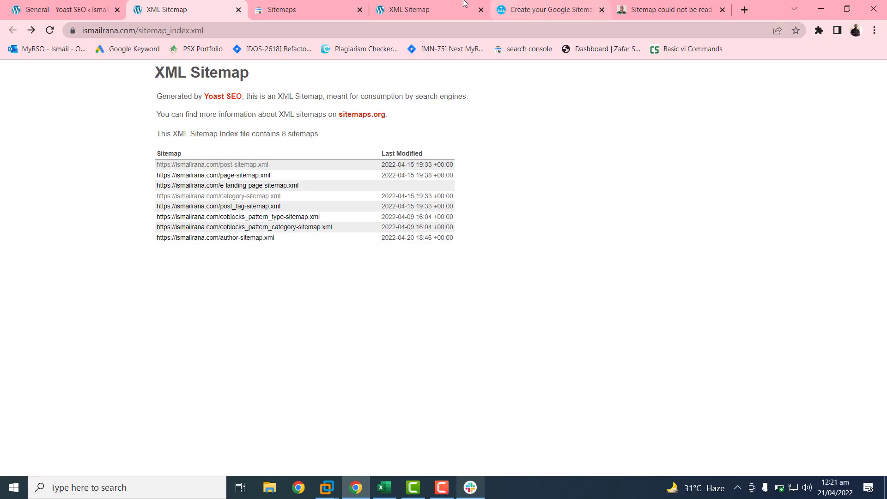
Paste the link as a new sitemap, trim it to post-sitemap.xml, and submit it.
{"action": "left_click", "coordinate": [414, 3]}
{"action": "left_click", "coordinate": [309, 7]}
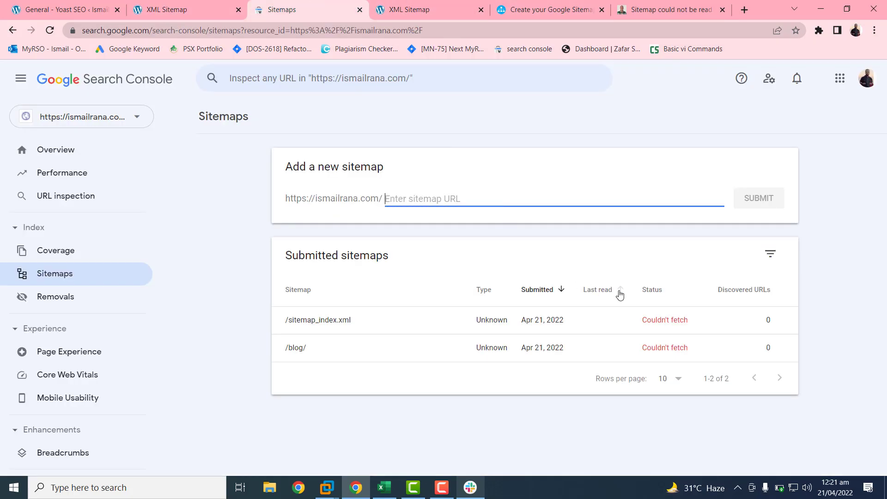
{"action": "key", "text": "ctrl+v"}
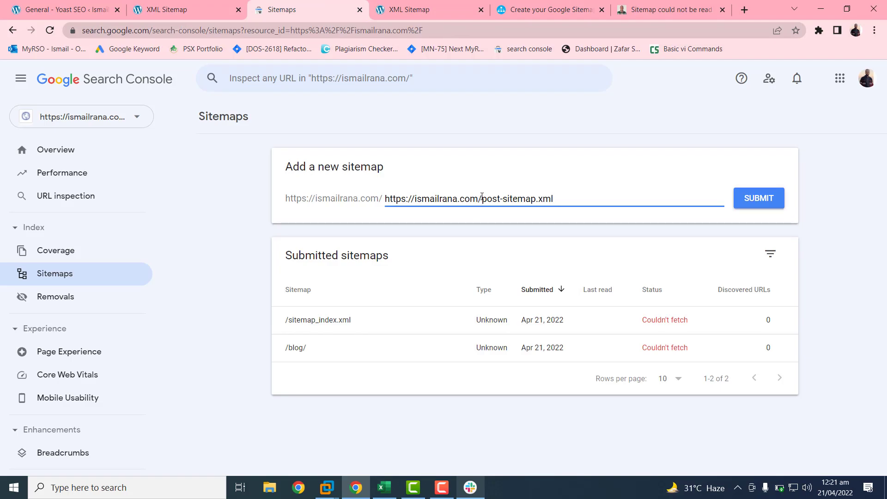
{"action": "key", "text": "BackSpace"}
{"action": "key", "text": "BackSpace"}
{"action": "key", "text": "BackSpace"}
{"action": "key", "text": "BackSpace"}
{"action": "key", "text": "BackSpace"}
{"action": "key", "text": "BackSpace"}
{"action": "key", "text": "BackSpace"}
{"action": "key", "text": "BackSpace"}
{"action": "key", "text": "BackSpace"}
{"action": "key", "text": "BackSpace"}
{"action": "key", "text": "BackSpace"}
{"action": "key", "text": "BackSpace"}
{"action": "key", "text": "BackSpace"}
{"action": "key", "text": "BackSpace"}
{"action": "key", "text": "BackSpace"}
{"action": "key", "text": "BackSpace"}
{"action": "key", "text": "BackSpace"}
{"action": "key", "text": "BackSpace"}
{"action": "key", "text": "BackSpace"}
{"action": "key", "text": "BackSpace"}
{"action": "key", "text": "BackSpace"}
{"action": "key", "text": "BackSpace"}
{"action": "key", "text": "BackSpace"}
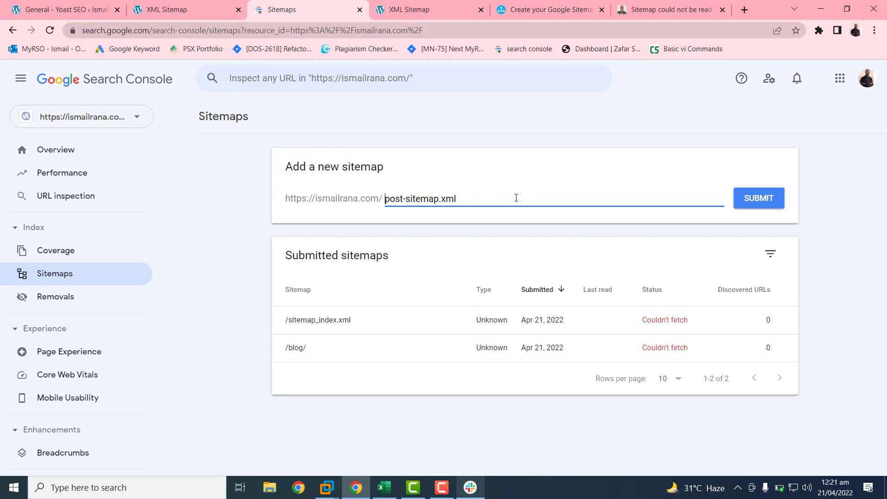
{"action": "left_click", "coordinate": [757, 198]}
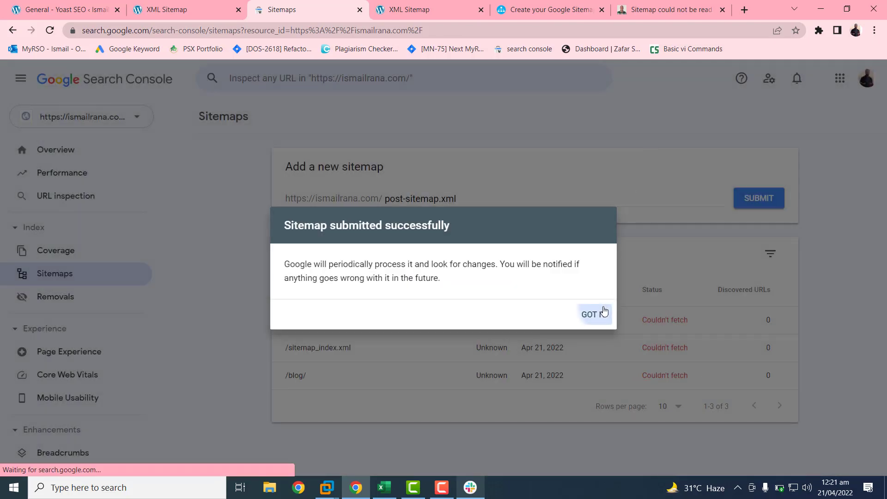
{"action": "left_click", "coordinate": [599, 313]}
{"action": "left_click", "coordinate": [171, 3]}
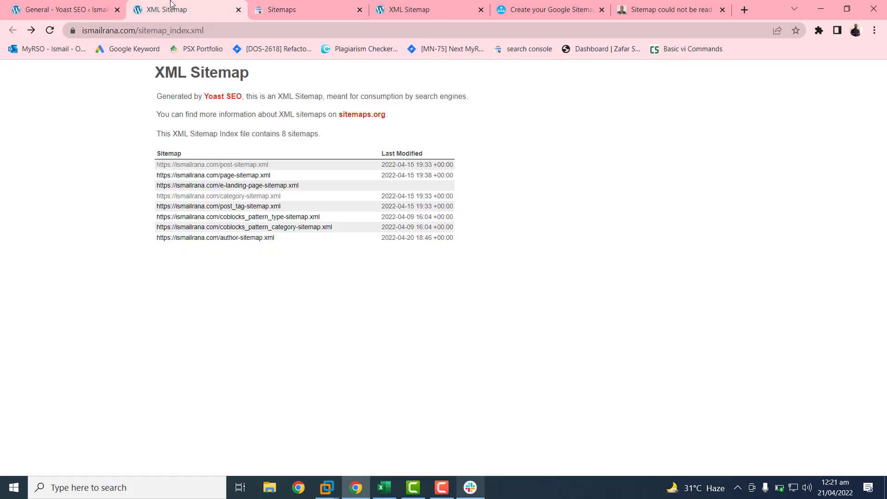
{"action": "left_click", "coordinate": [267, 186]}
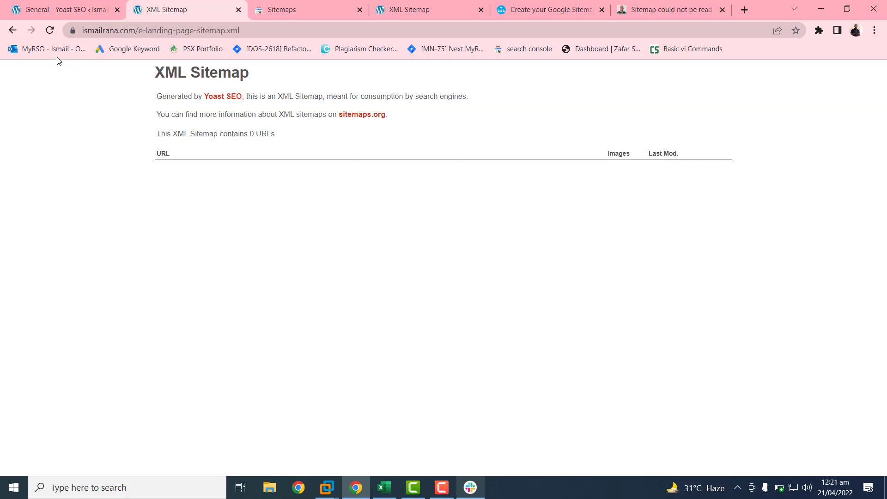
{"action": "left_click", "coordinate": [12, 30]}
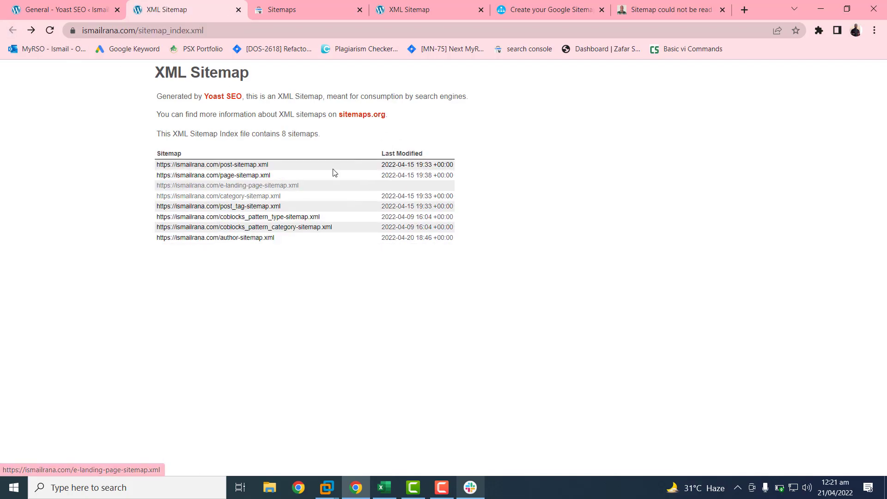
Copy the page-sitemap link, paste it trimmed to page-sitemap.xml, and submit it.
{"action": "right_click", "coordinate": [245, 178]}
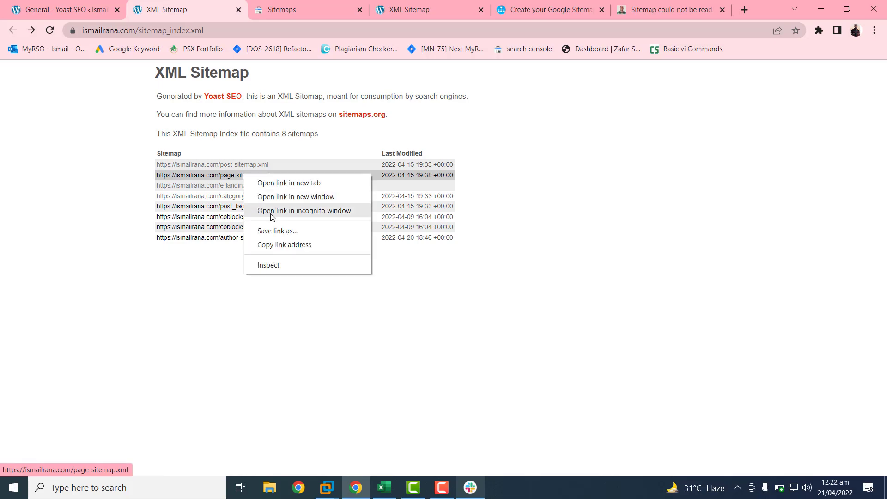
{"action": "left_click", "coordinate": [290, 243]}
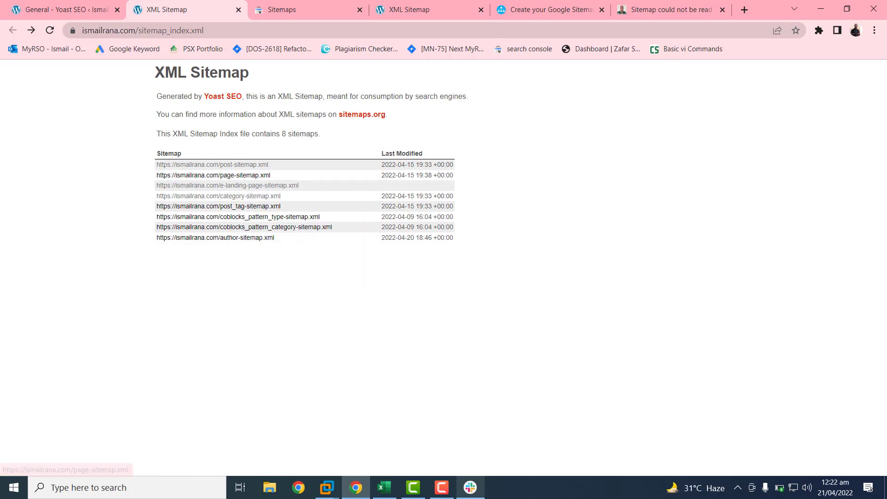
{"action": "left_click", "coordinate": [318, 4]}
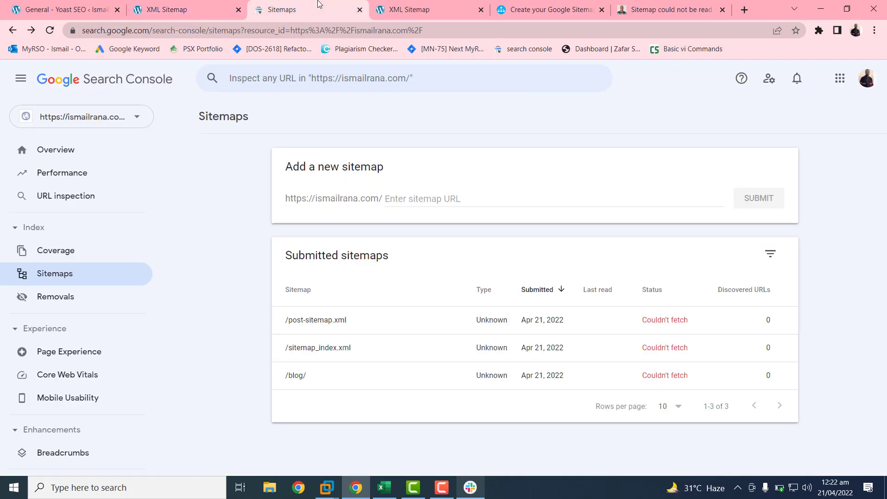
{"action": "left_click", "coordinate": [572, 201]}
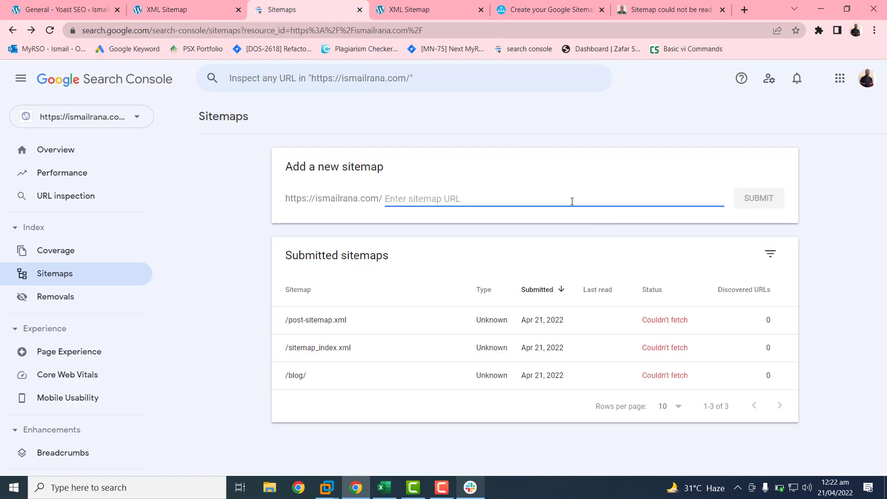
{"action": "key", "text": "ctrl+v"}
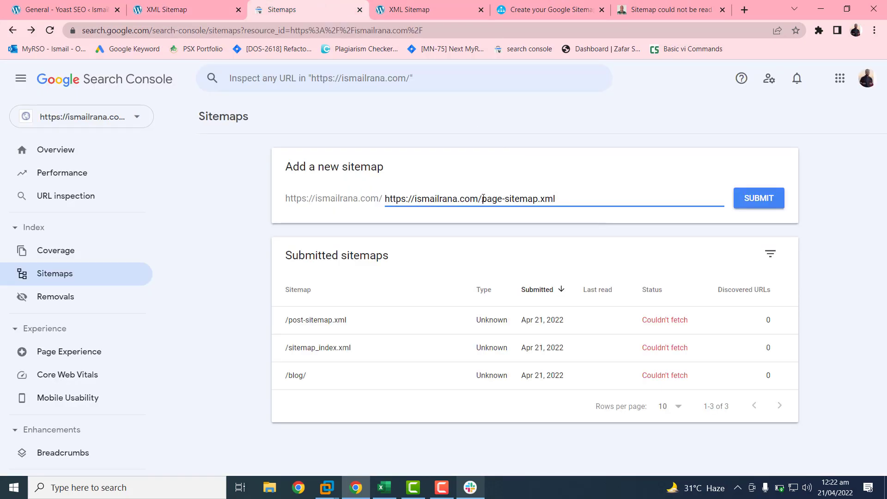
{"action": "left_click", "coordinate": [483, 198]}
{"action": "key", "text": "BackSpace"}
{"action": "key", "text": "BackSpace"}
{"action": "key", "text": "BackSpace"}
{"action": "key", "text": "BackSpace"}
{"action": "key", "text": "BackSpace"}
{"action": "key", "text": "BackSpace"}
{"action": "key", "text": "BackSpace"}
{"action": "key", "text": "BackSpace"}
{"action": "key", "text": "BackSpace"}
{"action": "key", "text": "BackSpace"}
{"action": "key", "text": "BackSpace"}
{"action": "key", "text": "BackSpace"}
{"action": "key", "text": "BackSpace"}
{"action": "key", "text": "BackSpace"}
{"action": "key", "text": "BackSpace"}
{"action": "key", "text": "BackSpace"}
{"action": "key", "text": "BackSpace"}
{"action": "key", "text": "BackSpace"}
{"action": "key", "text": "BackSpace"}
{"action": "key", "text": "BackSpace"}
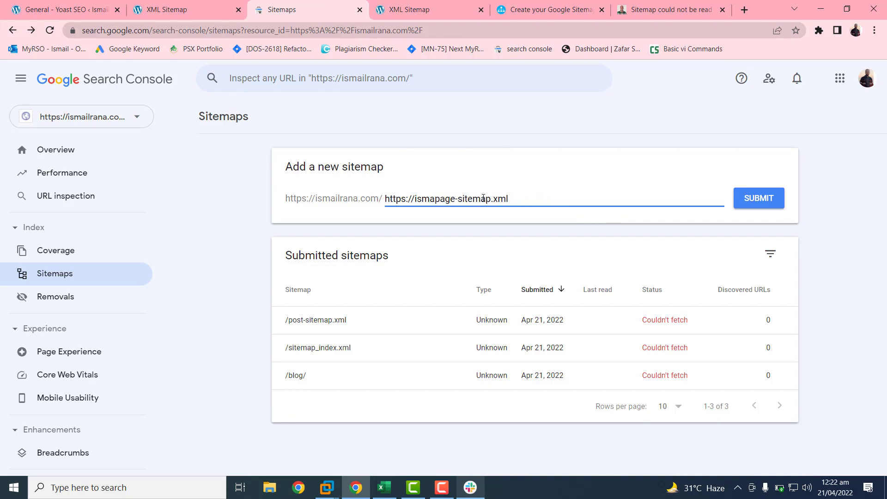
{"action": "left_click", "coordinate": [746, 201]}
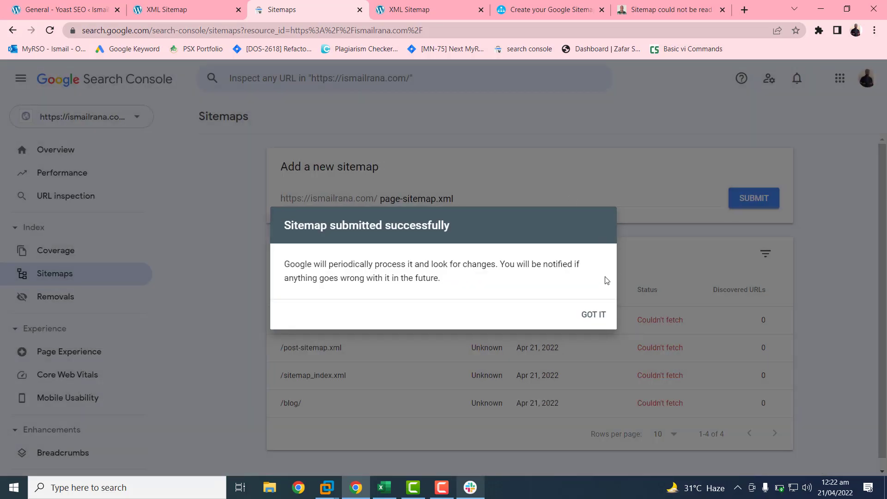
{"action": "left_click", "coordinate": [593, 314]}
{"action": "left_click", "coordinate": [233, 9]}
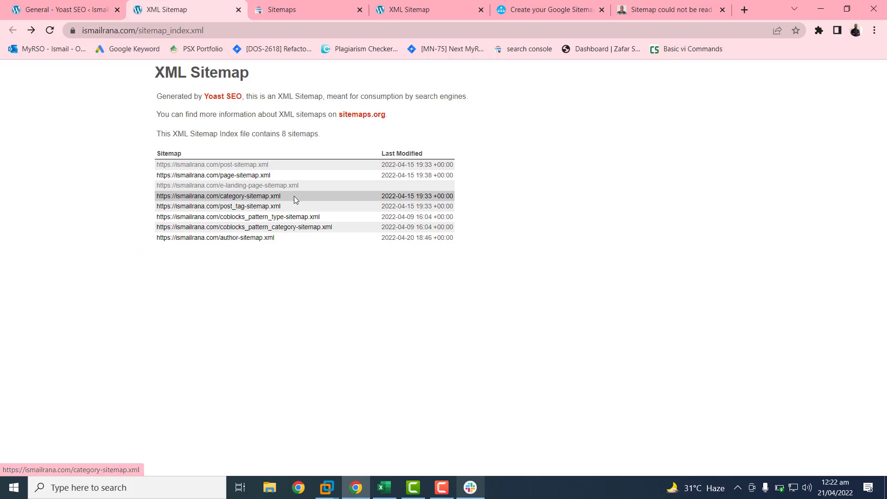
Copy the category-sitemap URL and submit it trimmed to category-sitemap.xml.
{"action": "left_click_drag", "start_coordinate": [281, 196], "coordinate": [156, 202]}
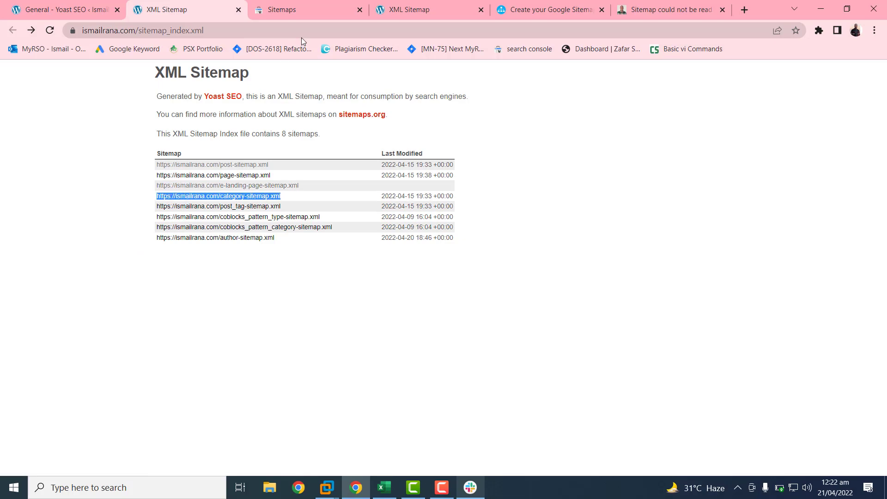
{"action": "left_click", "coordinate": [300, 10]}
{"action": "left_click", "coordinate": [471, 205]}
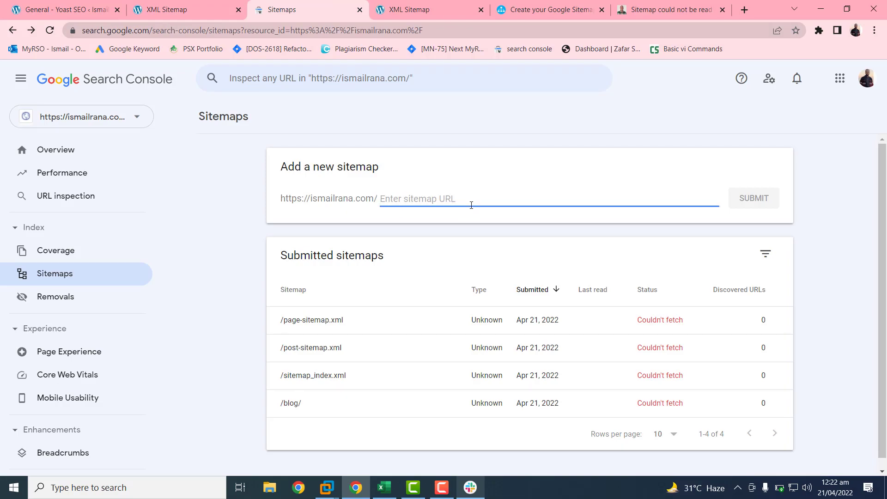
{"action": "key", "text": "ctrl+v"}
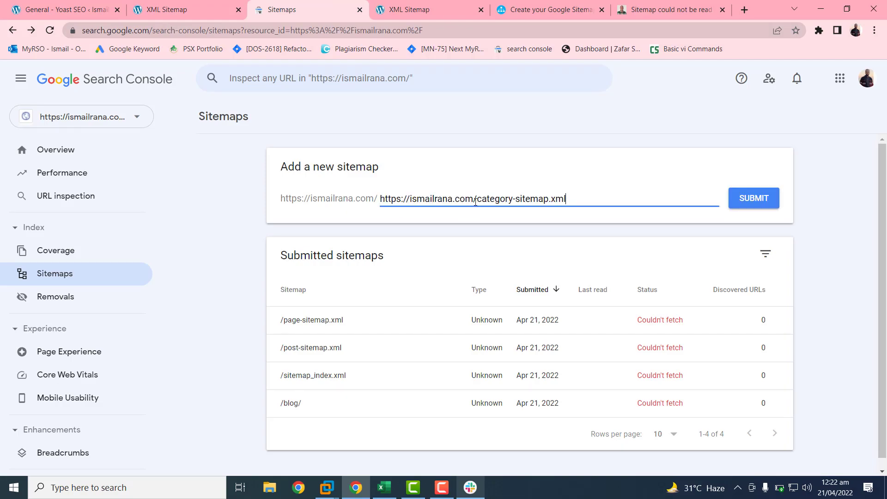
{"action": "key", "text": "BackSpace"}
{"action": "key", "text": "BackSpace"}
{"action": "key", "text": "BackSpace"}
{"action": "key", "text": "BackSpace"}
{"action": "key", "text": "BackSpace"}
{"action": "key", "text": "BackSpace"}
{"action": "key", "text": "BackSpace"}
{"action": "key", "text": "BackSpace"}
{"action": "key", "text": "BackSpace"}
{"action": "key", "text": "BackSpace"}
{"action": "key", "text": "BackSpace"}
{"action": "key", "text": "BackSpace"}
{"action": "key", "text": "BackSpace"}
{"action": "key", "text": "BackSpace"}
{"action": "key", "text": "BackSpace"}
{"action": "key", "text": "BackSpace"}
{"action": "key", "text": "BackSpace"}
{"action": "key", "text": "BackSpace"}
{"action": "key", "text": "BackSpace"}
{"action": "key", "text": "BackSpace"}
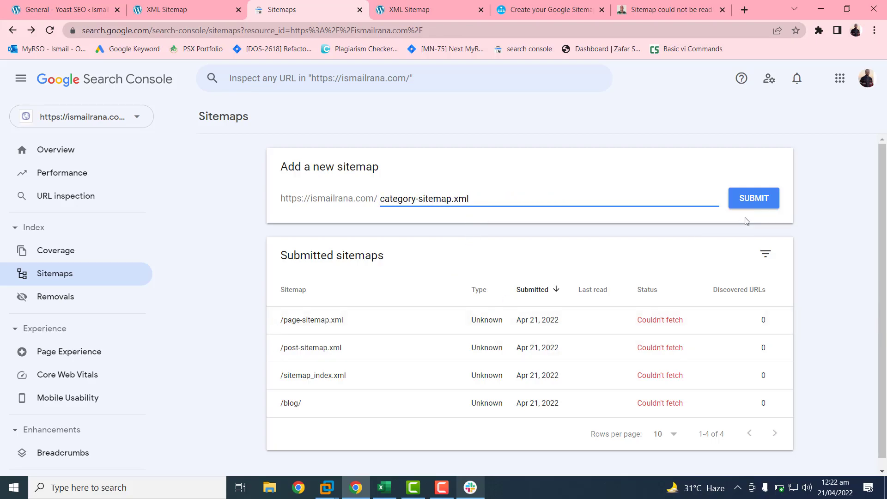
{"action": "left_click", "coordinate": [767, 195]}
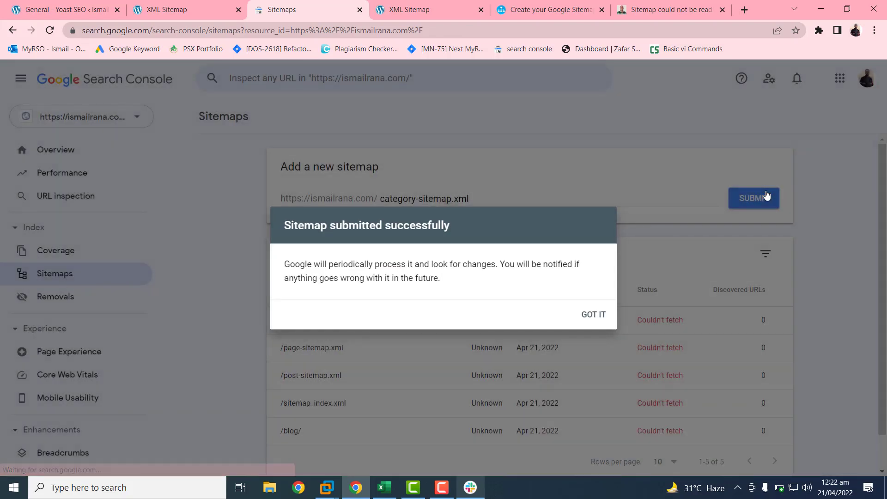
{"action": "left_click", "coordinate": [601, 319]}
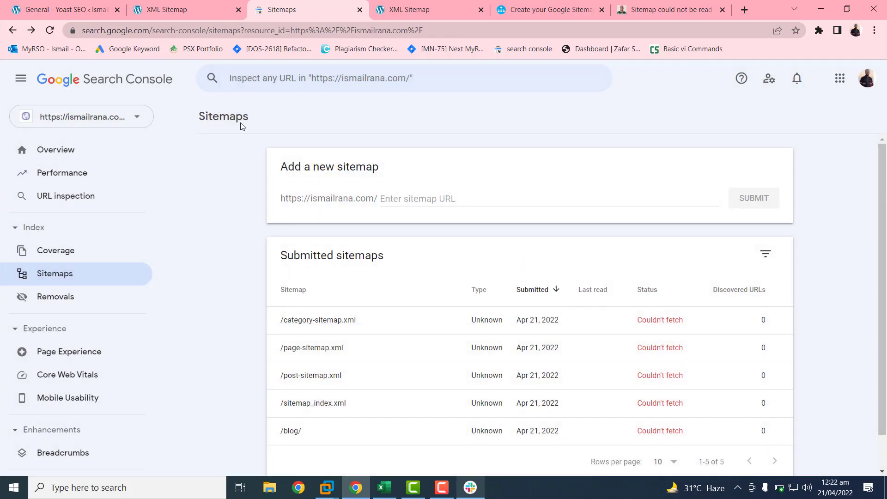
{"action": "left_click", "coordinate": [163, 6]}
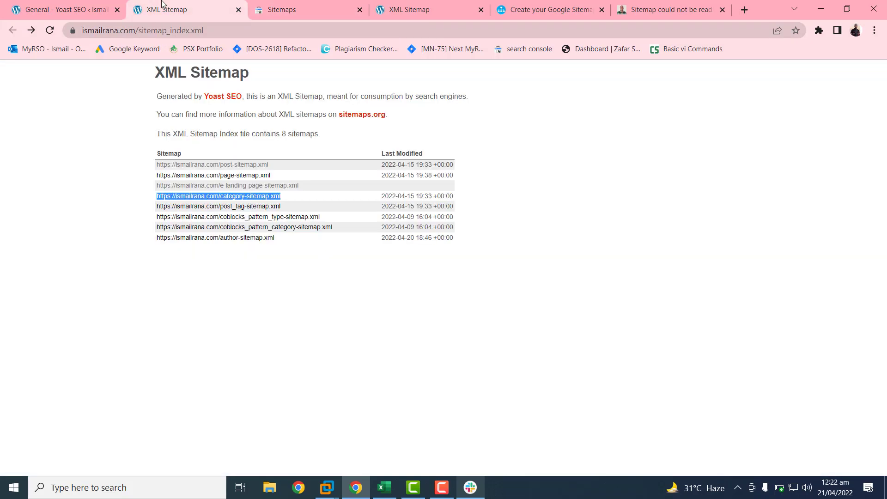
Copy the post_tag-sitemap.xml address and submit it with the domain prefix removed.
{"action": "left_click", "coordinate": [294, 211]}
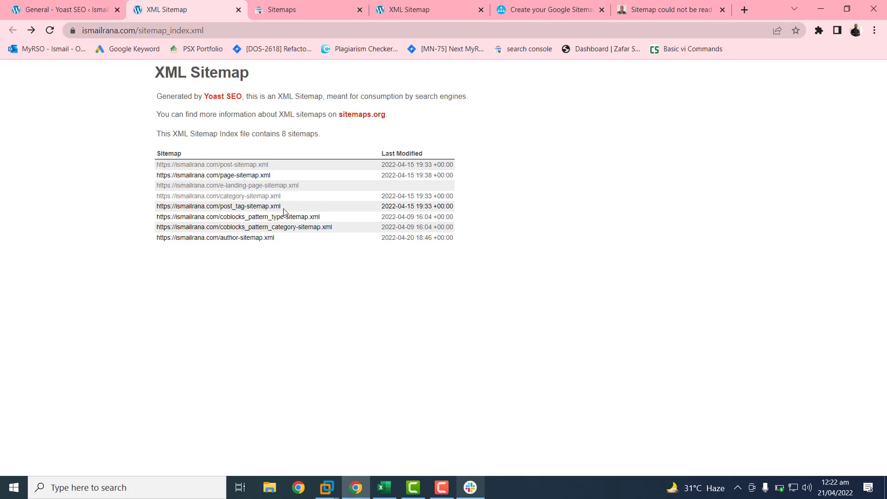
{"action": "left_click_drag", "start_coordinate": [283, 212], "coordinate": [156, 213]}
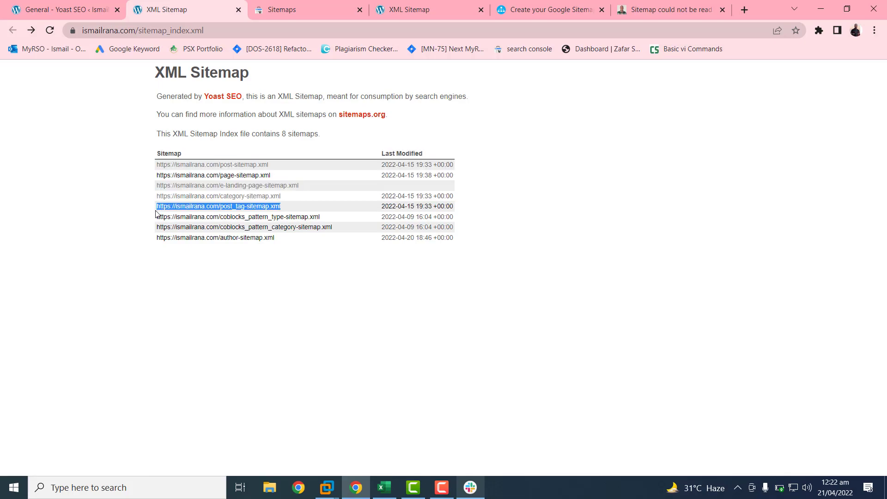
{"action": "left_click", "coordinate": [282, 9]}
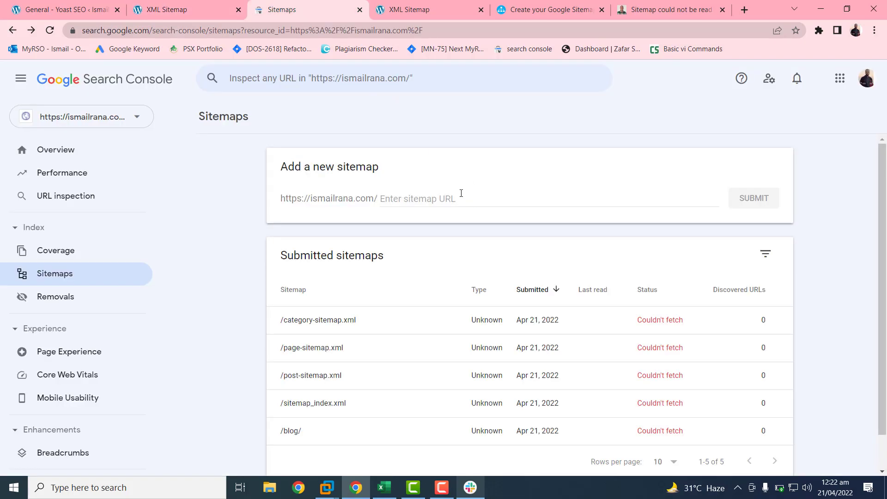
{"action": "left_click", "coordinate": [461, 193]}
{"action": "key", "text": "ctrl+v"}
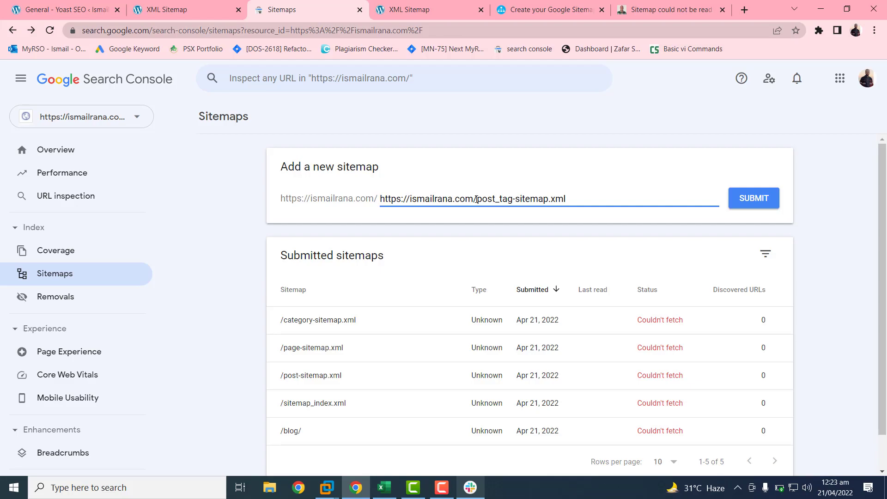
{"action": "left_click", "coordinate": [475, 200]}
{"action": "key", "text": "BackSpace"}
{"action": "key", "text": "BackSpace"}
{"action": "key", "text": "BackSpace"}
{"action": "key", "text": "BackSpace"}
{"action": "key", "text": "BackSpace"}
{"action": "key", "text": "BackSpace"}
{"action": "key", "text": "BackSpace"}
{"action": "key", "text": "BackSpace"}
{"action": "key", "text": "BackSpace"}
{"action": "key", "text": "BackSpace"}
{"action": "key", "text": "BackSpace"}
{"action": "key", "text": "BackSpace"}
{"action": "key", "text": "BackSpace"}
{"action": "key", "text": "BackSpace"}
{"action": "key", "text": "BackSpace"}
{"action": "key", "text": "BackSpace"}
{"action": "key", "text": "BackSpace"}
{"action": "key", "text": "BackSpace"}
{"action": "key", "text": "BackSpace"}
{"action": "key", "text": "BackSpace"}
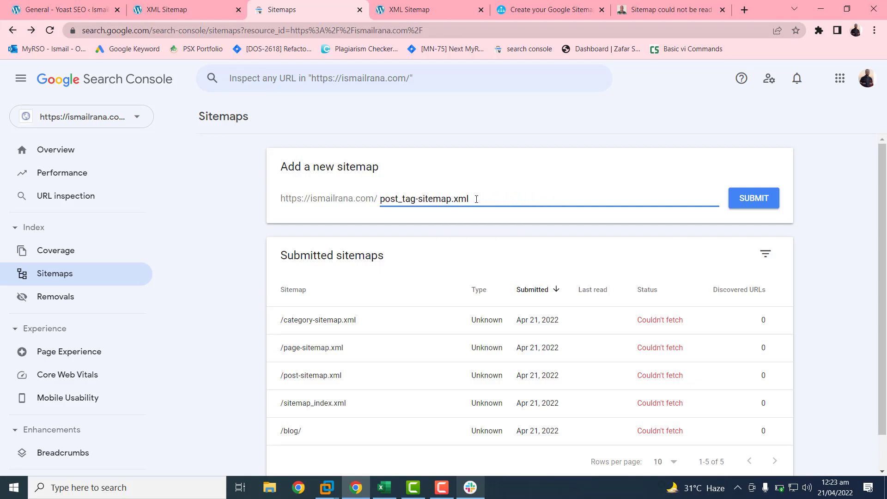
{"action": "left_click", "coordinate": [752, 201]}
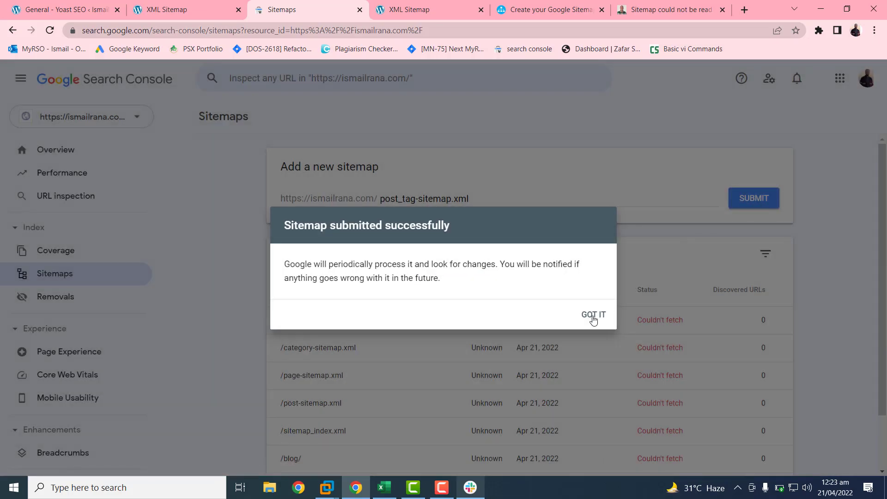
{"action": "left_click", "coordinate": [593, 316]}
Scroll through the six Couldn't fetch sitemaps, then switch to the XML-Sitemaps.com generator.
{"action": "scroll", "coordinate": [575, 304], "scroll_direction": "down", "scroll_amount": 1}
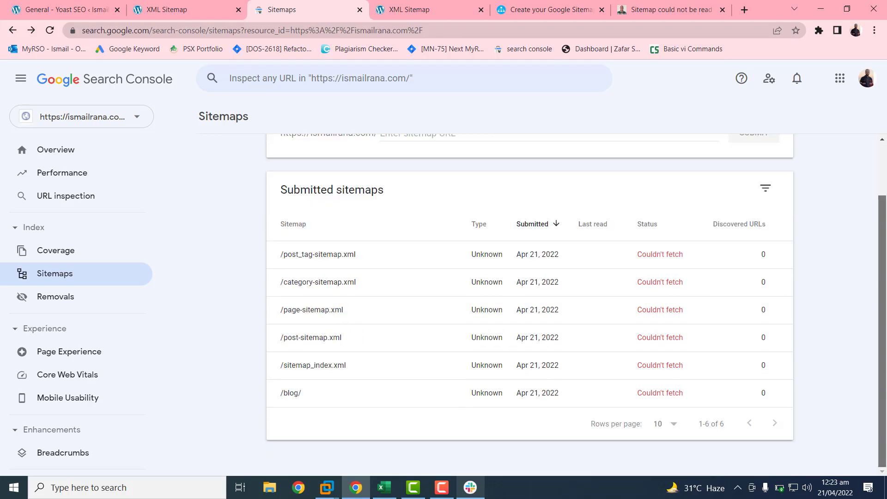
{"action": "scroll", "coordinate": [885, 270], "scroll_direction": "up", "scroll_amount": 2}
{"action": "scroll", "coordinate": [885, 274], "scroll_direction": "down", "scroll_amount": 2}
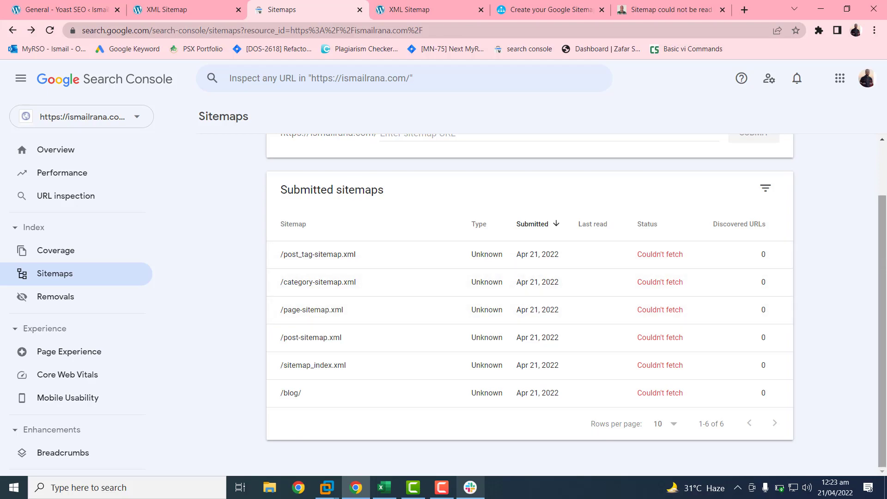
{"action": "scroll", "coordinate": [886, 186], "scroll_direction": "up", "scroll_amount": 2}
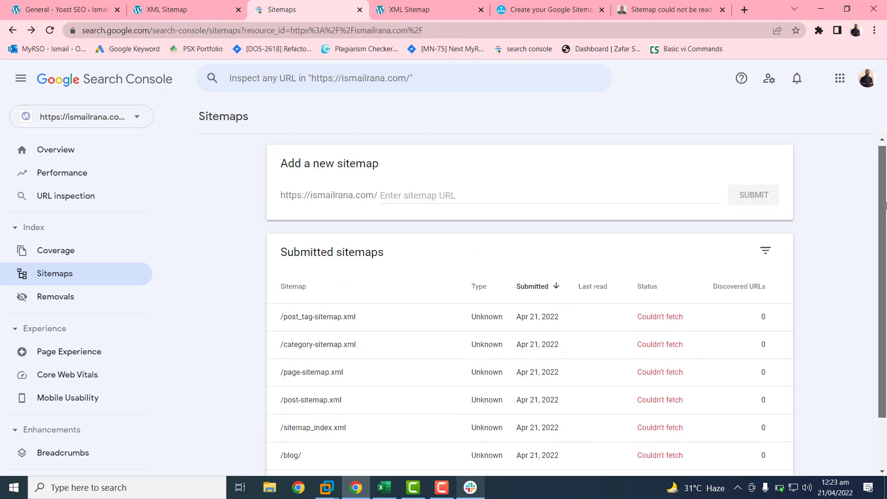
{"action": "scroll", "coordinate": [885, 195], "scroll_direction": "down", "scroll_amount": 2}
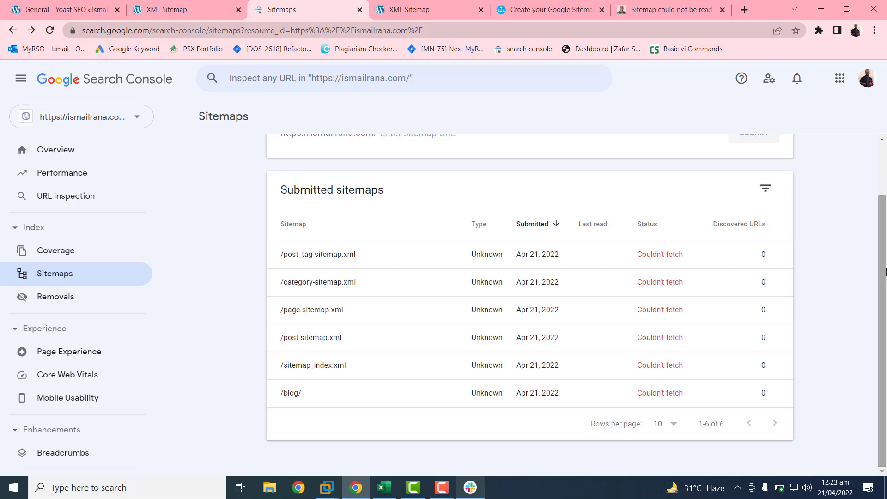
{"action": "scroll", "coordinate": [886, 273], "scroll_direction": "up", "scroll_amount": 2}
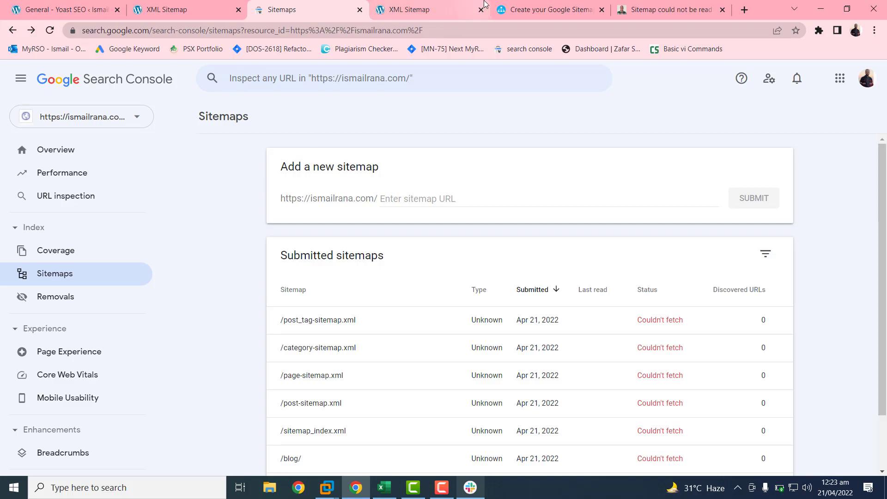
{"action": "left_click", "coordinate": [522, 7]}
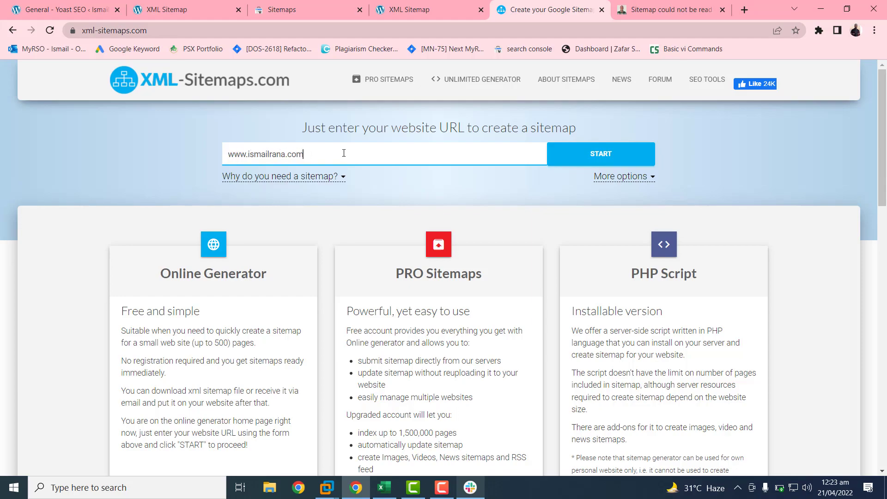
{"action": "left_click", "coordinate": [596, 160]}
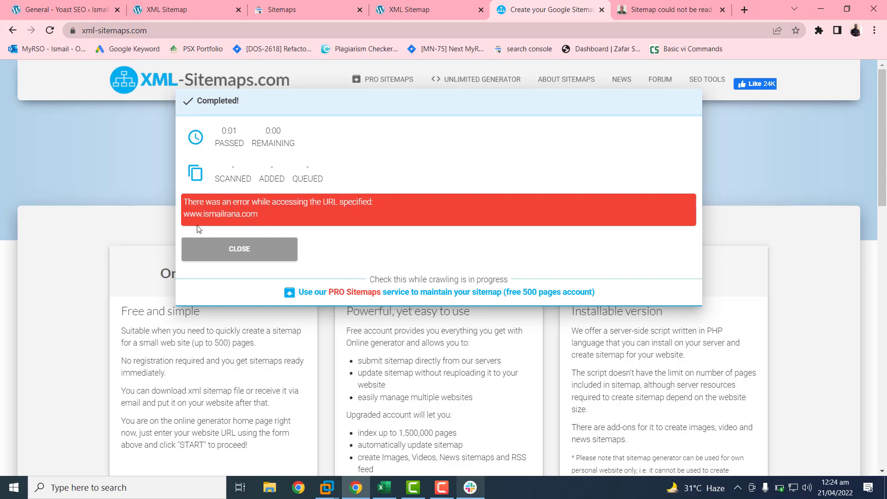
{"action": "left_click", "coordinate": [223, 254]}
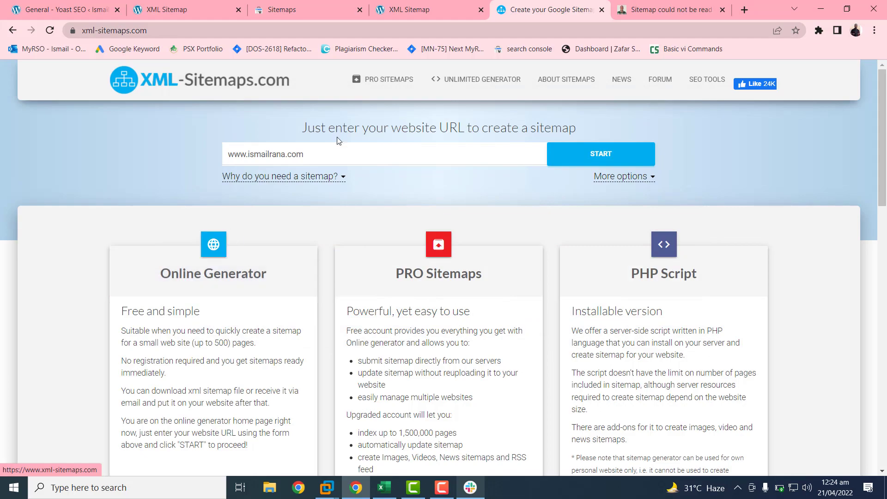
{"action": "left_click", "coordinate": [397, 9]}
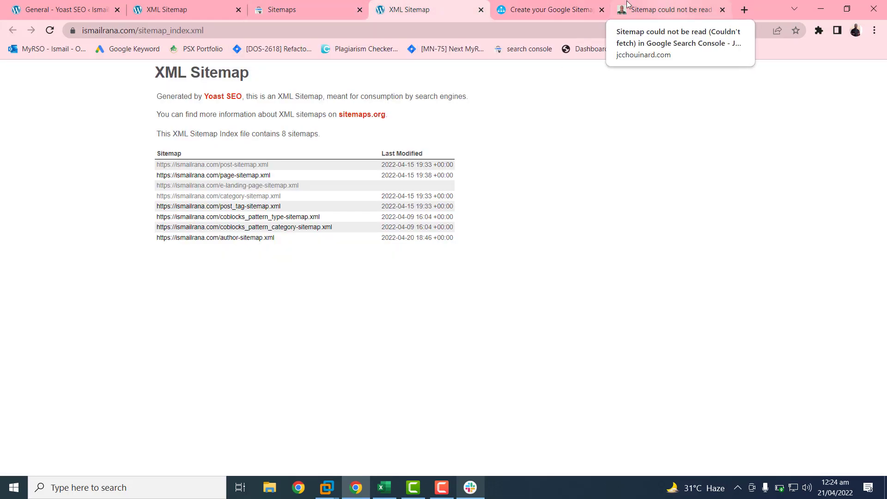
{"action": "left_click", "coordinate": [212, 17]}
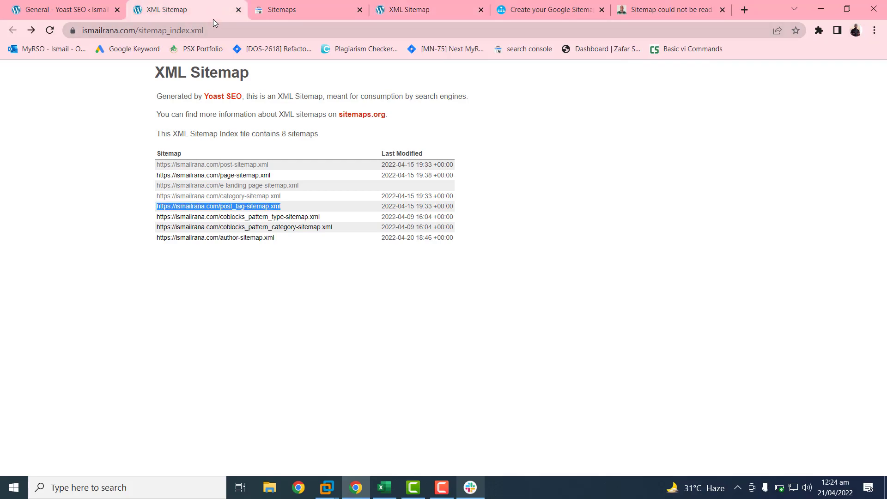
{"action": "left_click", "coordinate": [242, 31]}
{"action": "type", "text": "is"}
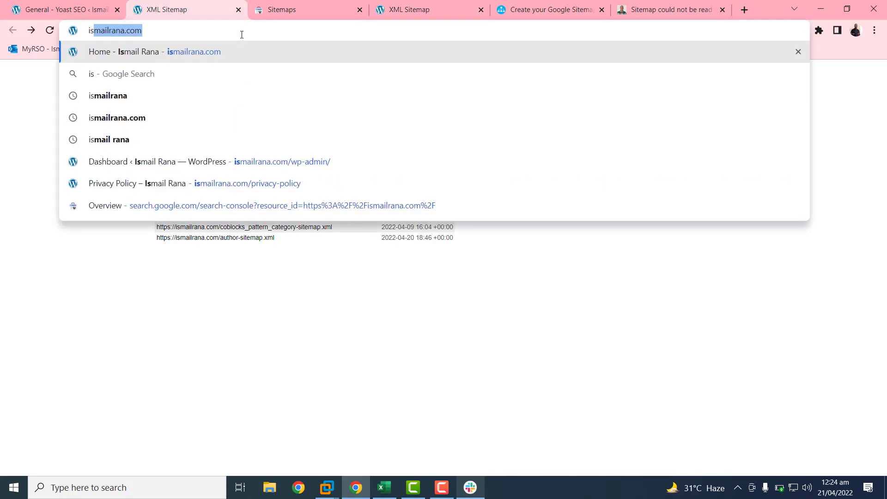
{"action": "key", "text": "Return"}
{"action": "left_click", "coordinate": [241, 34]}
{"action": "key", "text": "ctrl+c"}
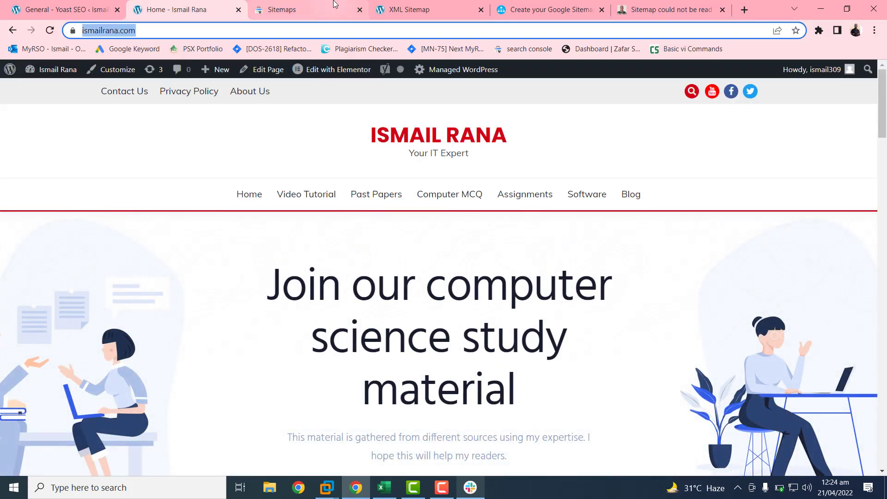
{"action": "left_click", "coordinate": [561, 2]}
{"action": "left_click_drag", "start_coordinate": [353, 154], "coordinate": [202, 157]}
{"action": "key", "text": "ctrl+v"}
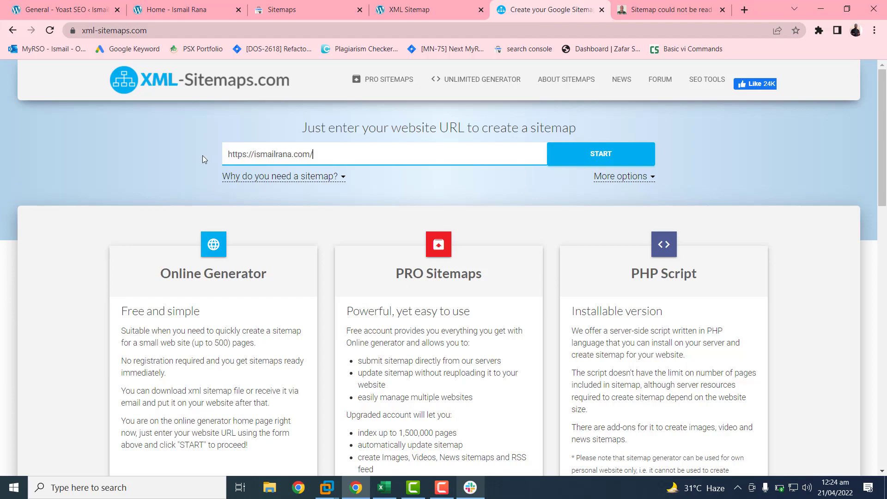
{"action": "left_click", "coordinate": [568, 158]}
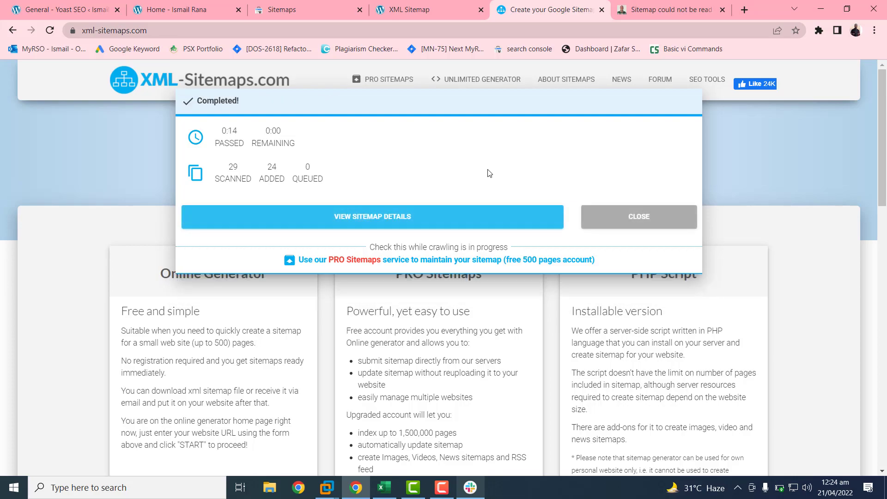
View the sitemap details (24 pages, 1.63Mb, no broken links) and scroll its URL preview.
{"action": "left_click", "coordinate": [350, 217]}
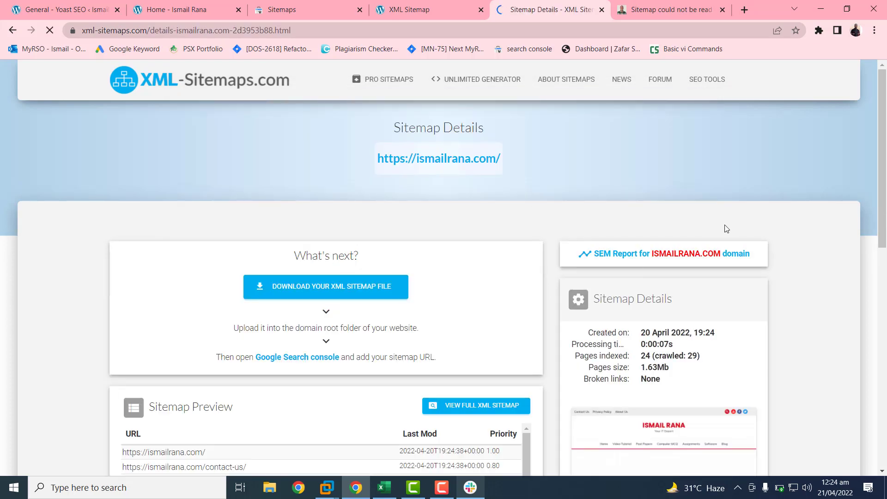
{"action": "left_click_drag", "start_coordinate": [886, 137], "coordinate": [885, 248]}
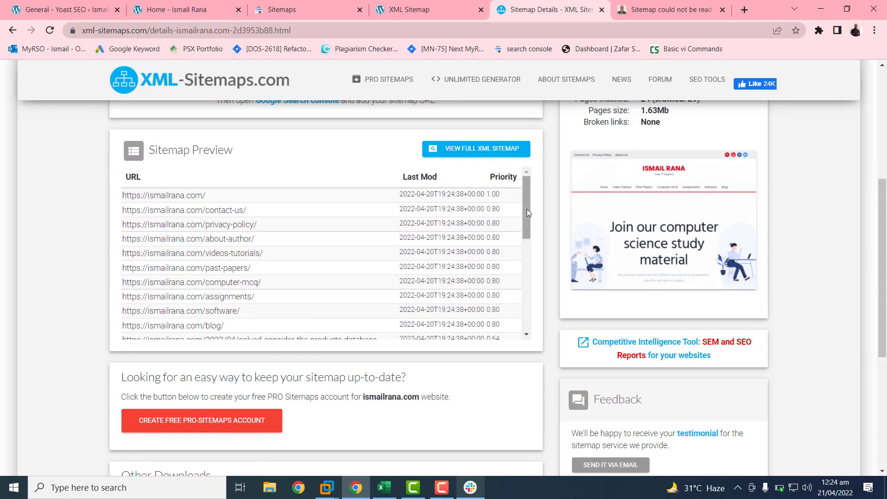
{"action": "mouse_move", "coordinate": [527, 209]}
{"action": "left_mouse_down"}
{"action": "mouse_move", "coordinate": [525, 327]}
{"action": "mouse_move", "coordinate": [524, 198]}
{"action": "left_mouse_up"}
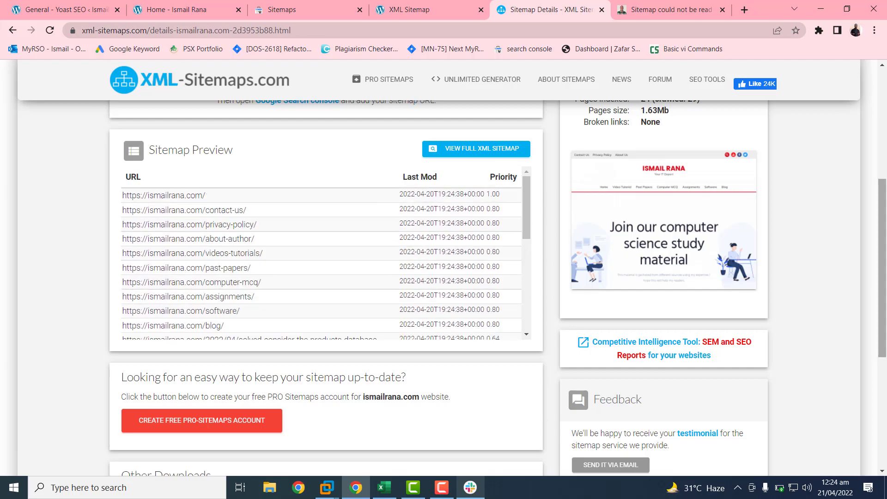
{"action": "left_click_drag", "start_coordinate": [884, 235], "coordinate": [884, 176]}
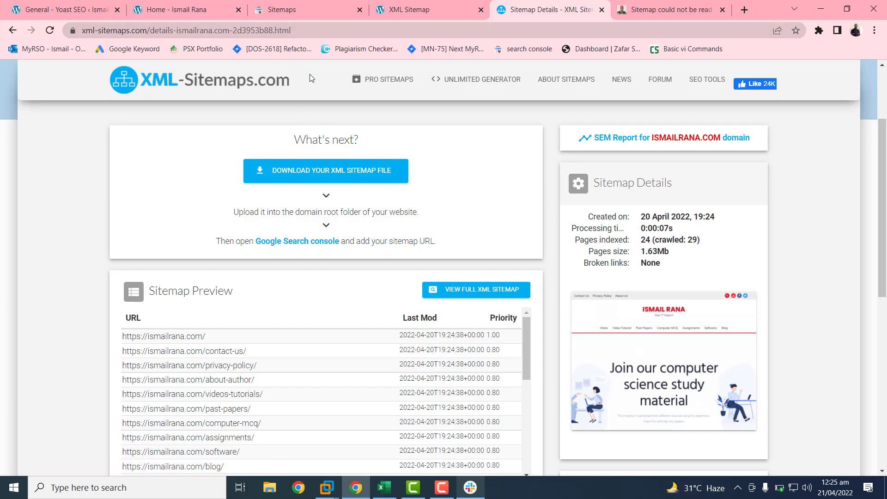
Switch back to the site's Home tab.
{"action": "left_click", "coordinate": [226, 6]}
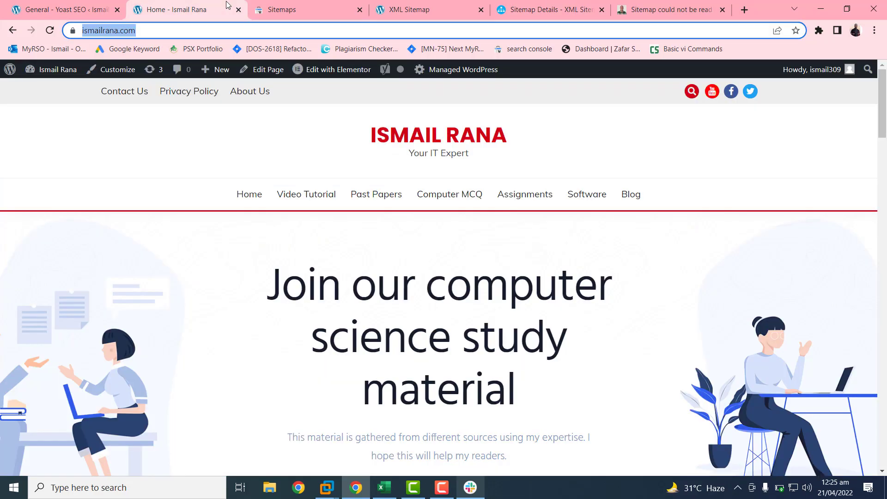